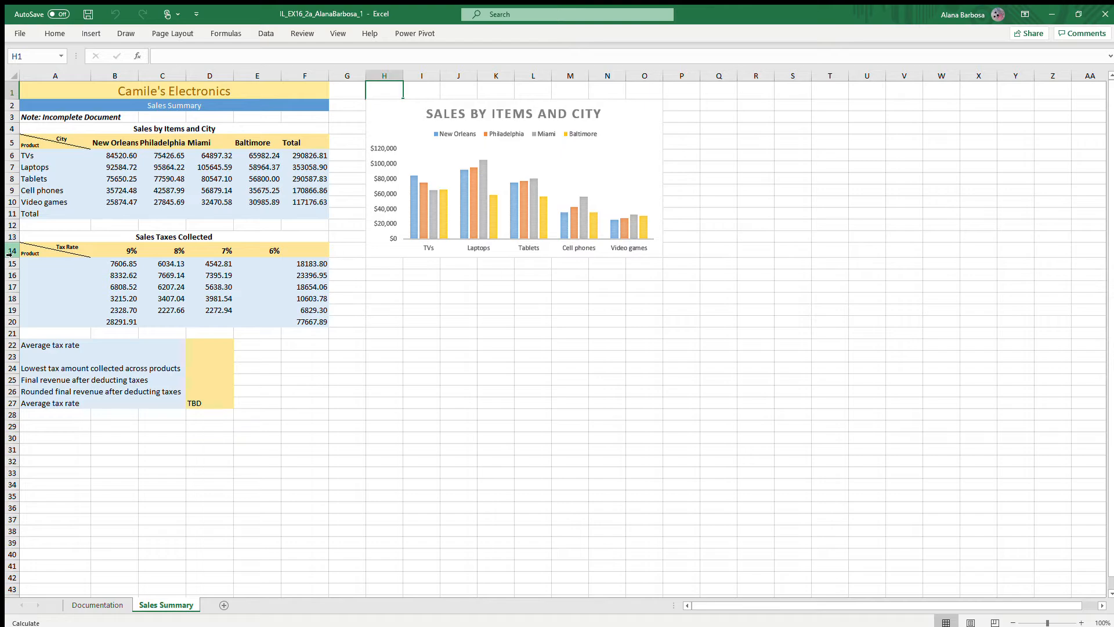
- Copy the product labels and Total from A6:A11 into A15:A20 of the Sales Taxes Collected table
click(45, 152)
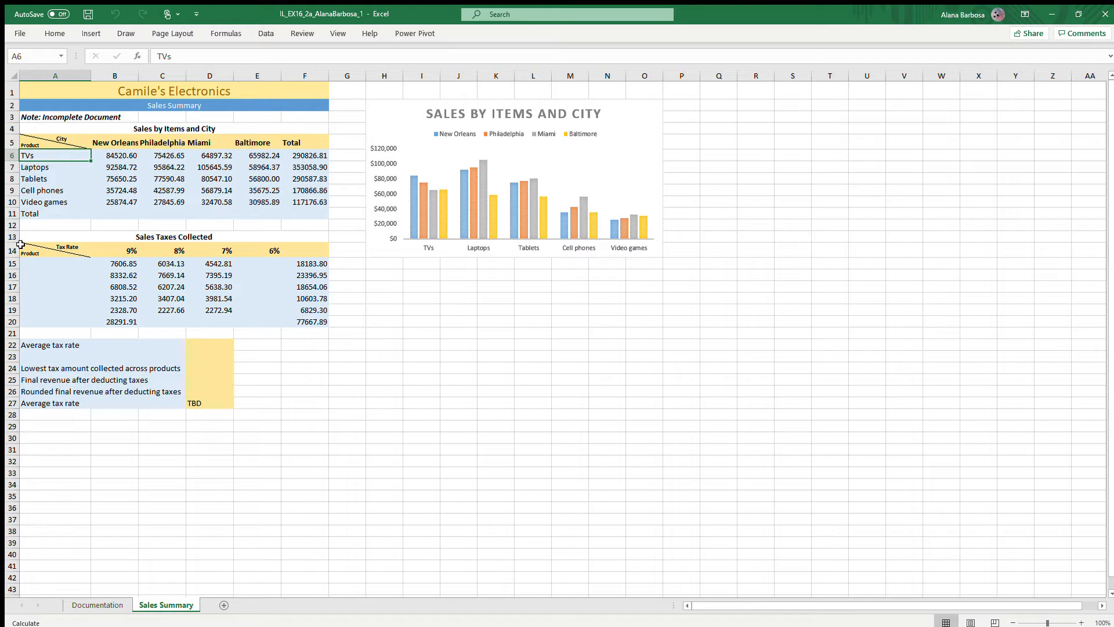
drag(30, 161, 74, 214)
click(34, 182)
click(24, 154)
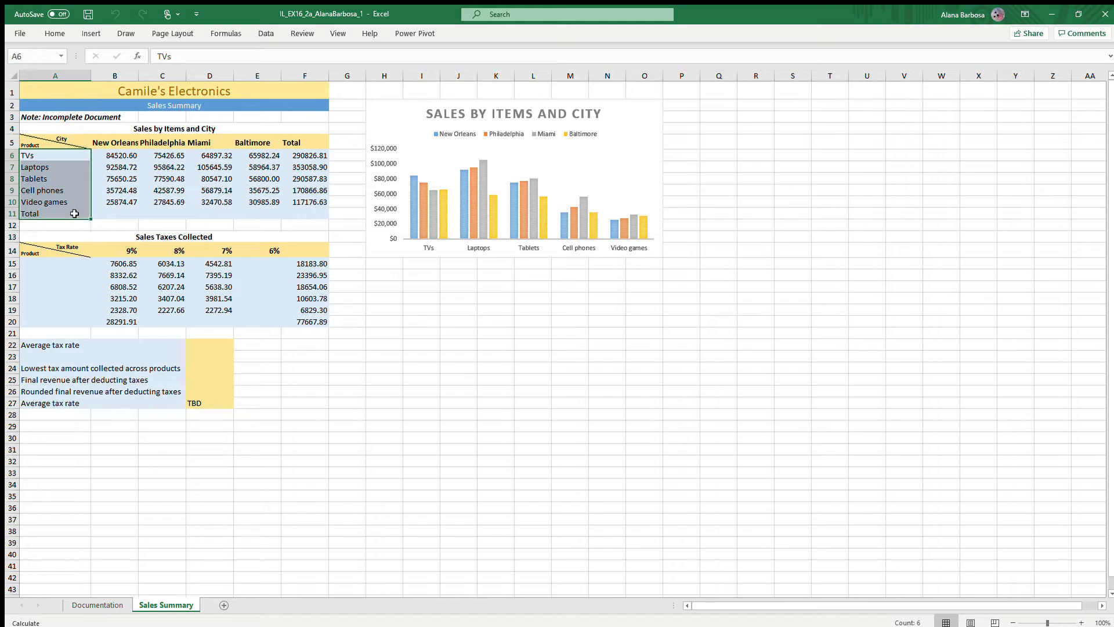
key(ctrl+c)
drag(73, 265, 73, 318)
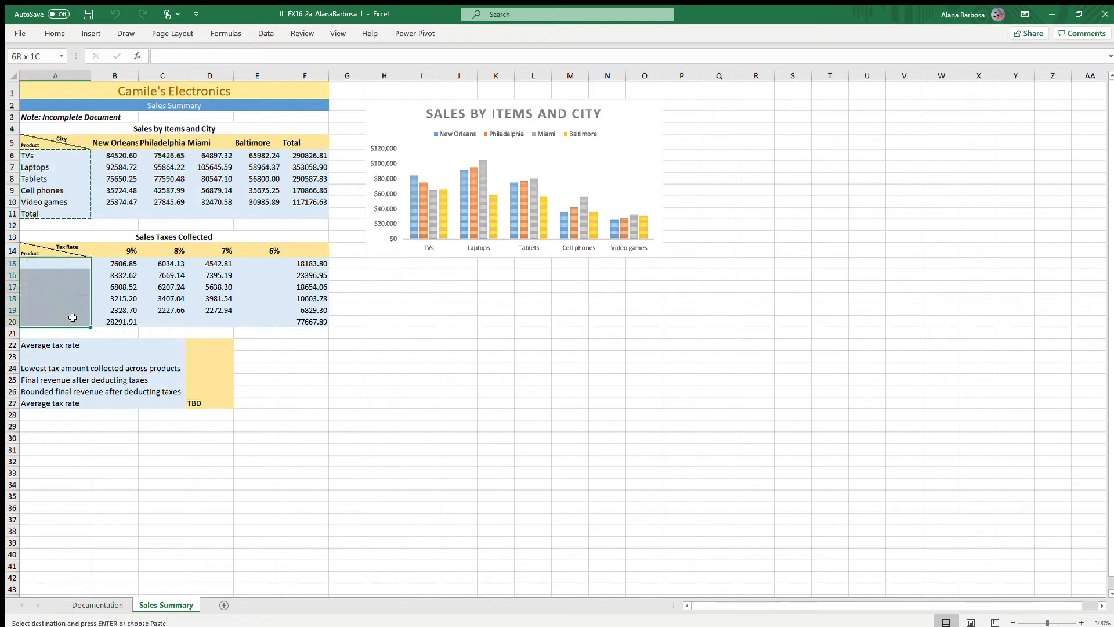
key(ctrl+v)
click(299, 426)
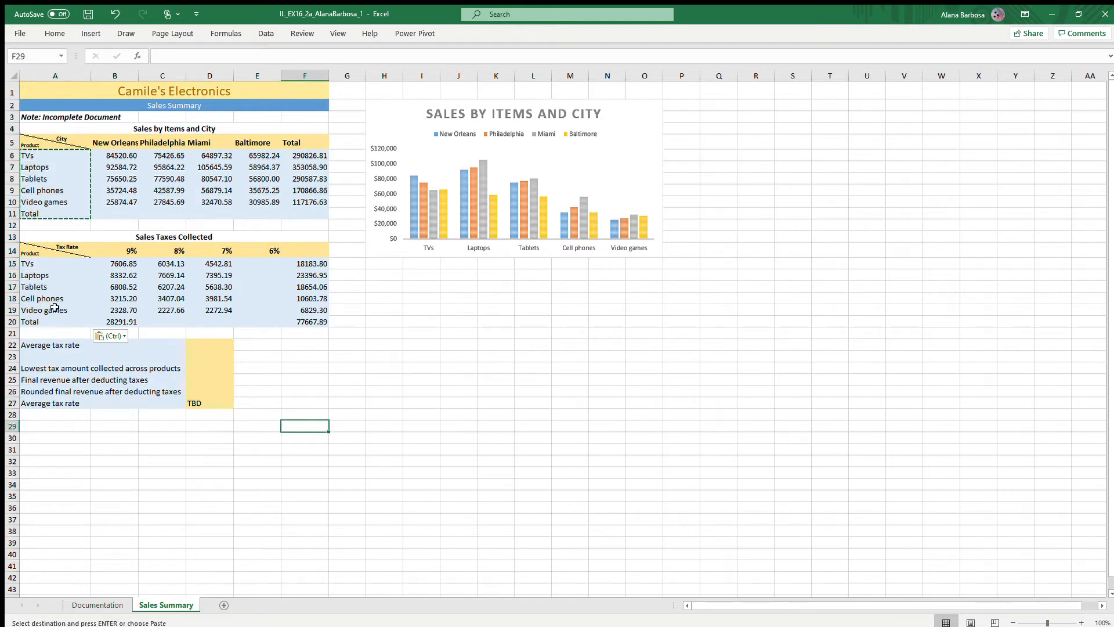
- Total the New Orleans sales in B11 with a SUM of B6:B10
double_click(69, 229)
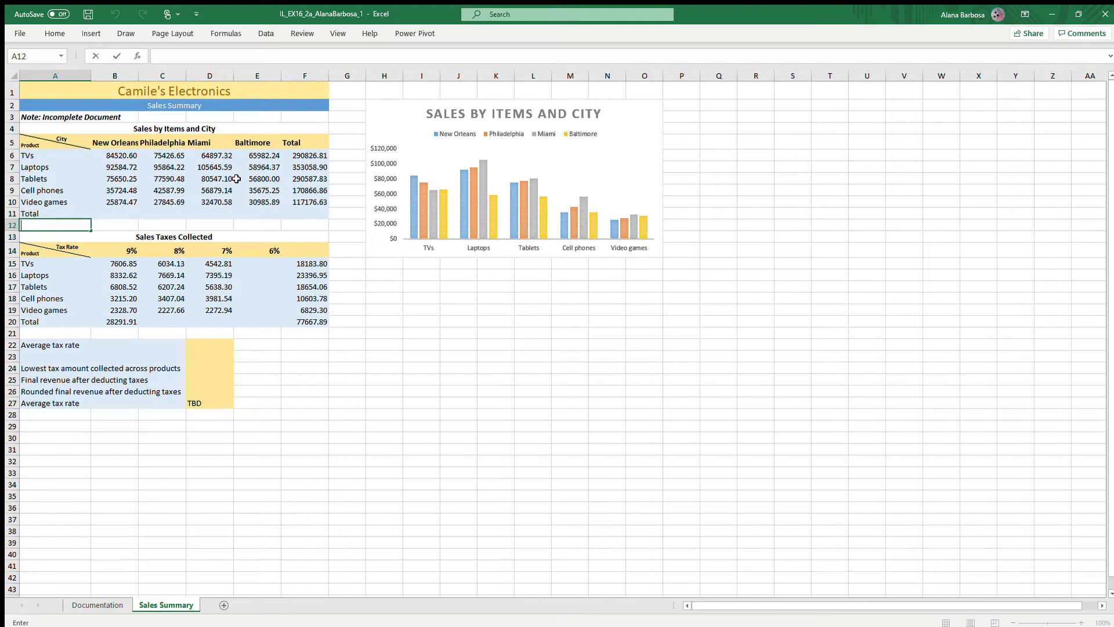
click(127, 213)
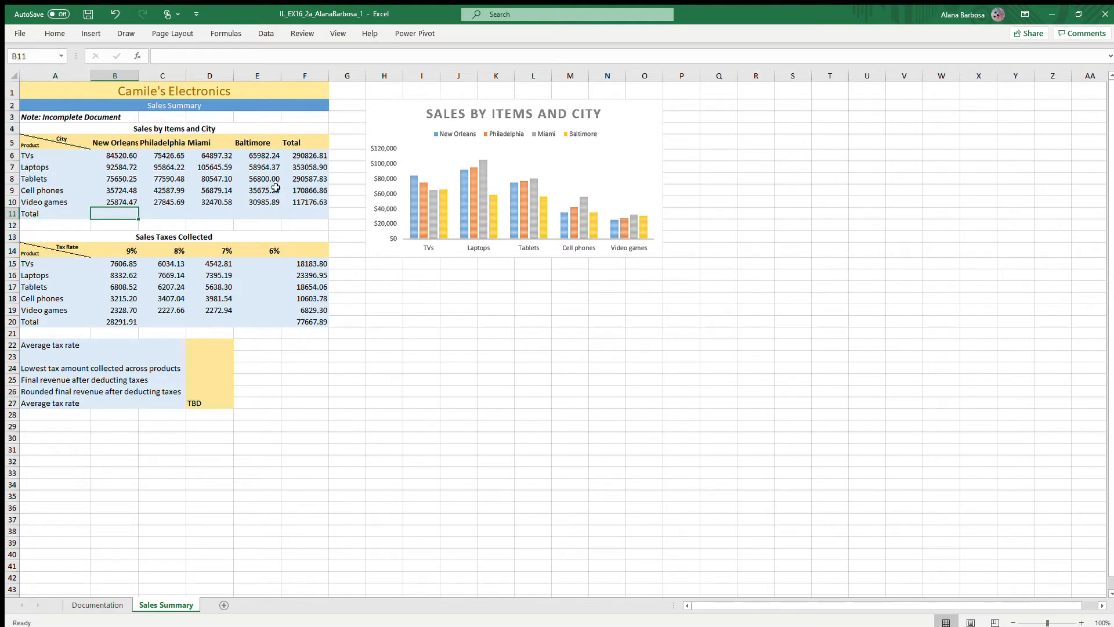
text(=SUM()
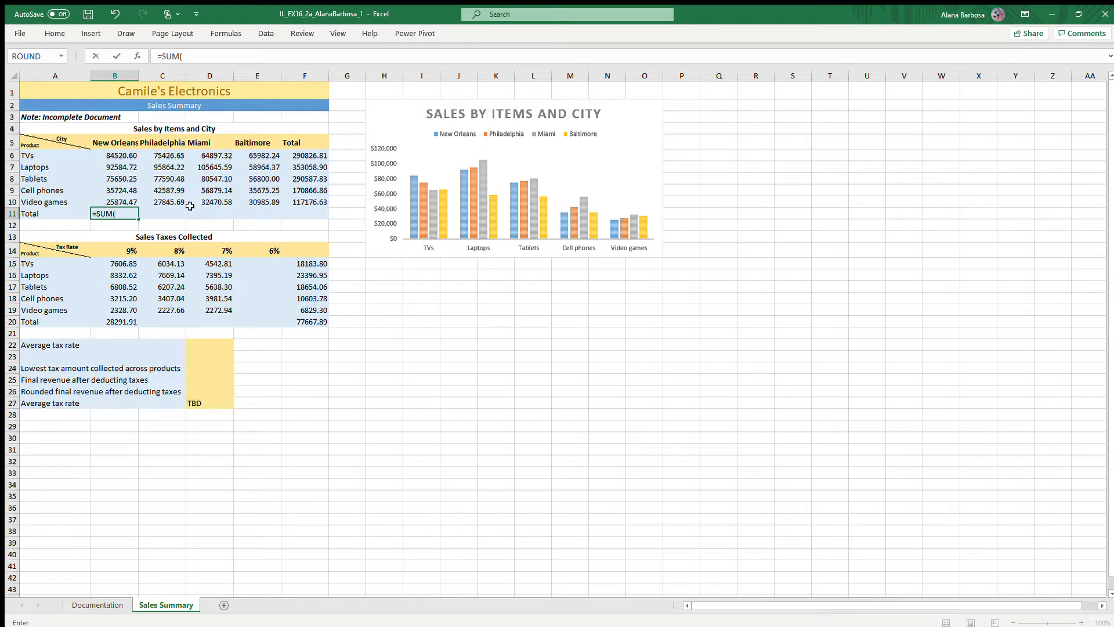
drag(105, 153, 129, 202)
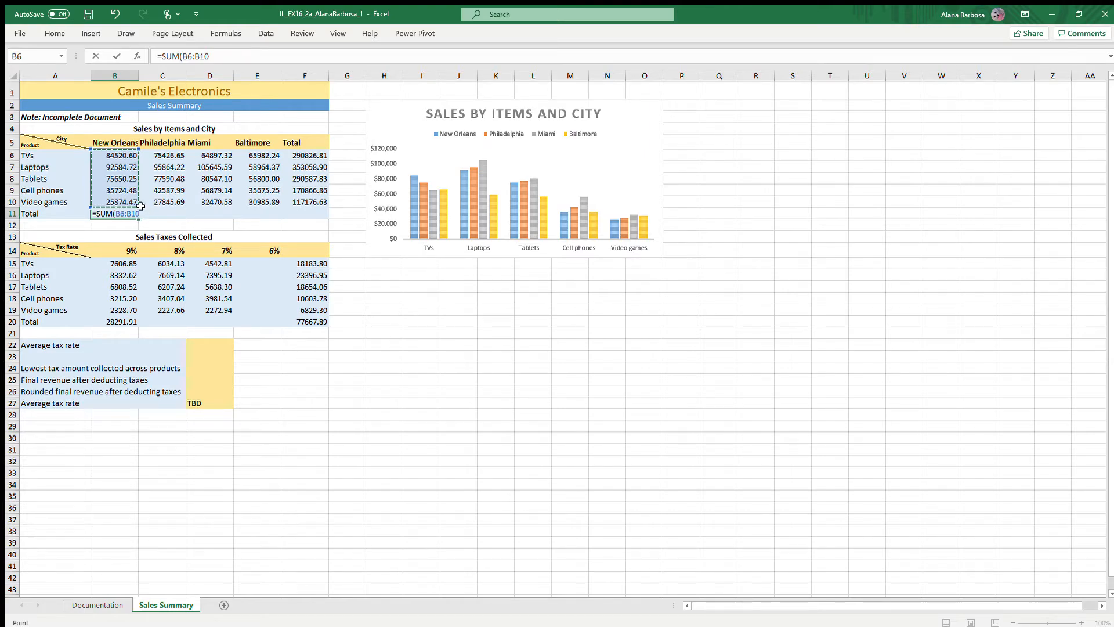
key(Return)
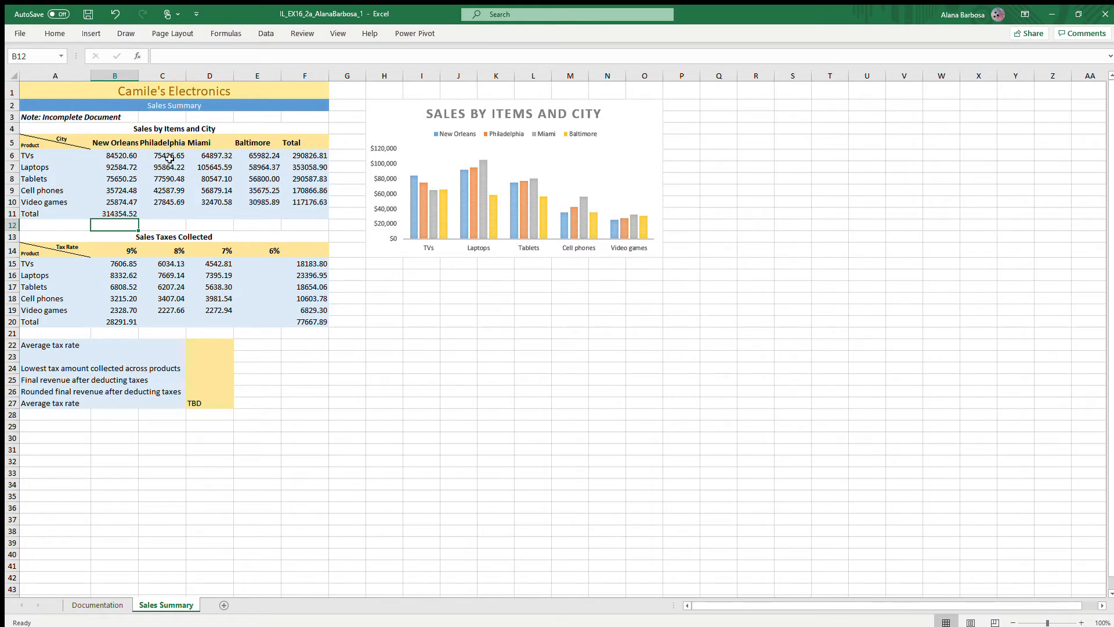
- Fill the rest of the sales Total row, C11:F11, with SUM formulas over rows 6 to 10 of each column
click(153, 216)
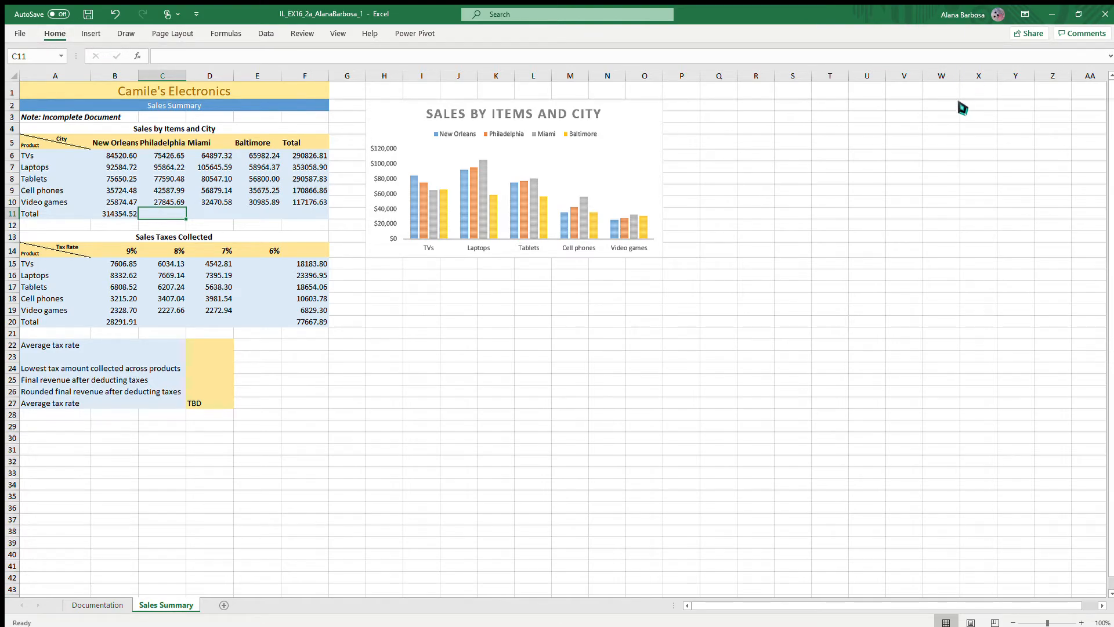
click(957, 93)
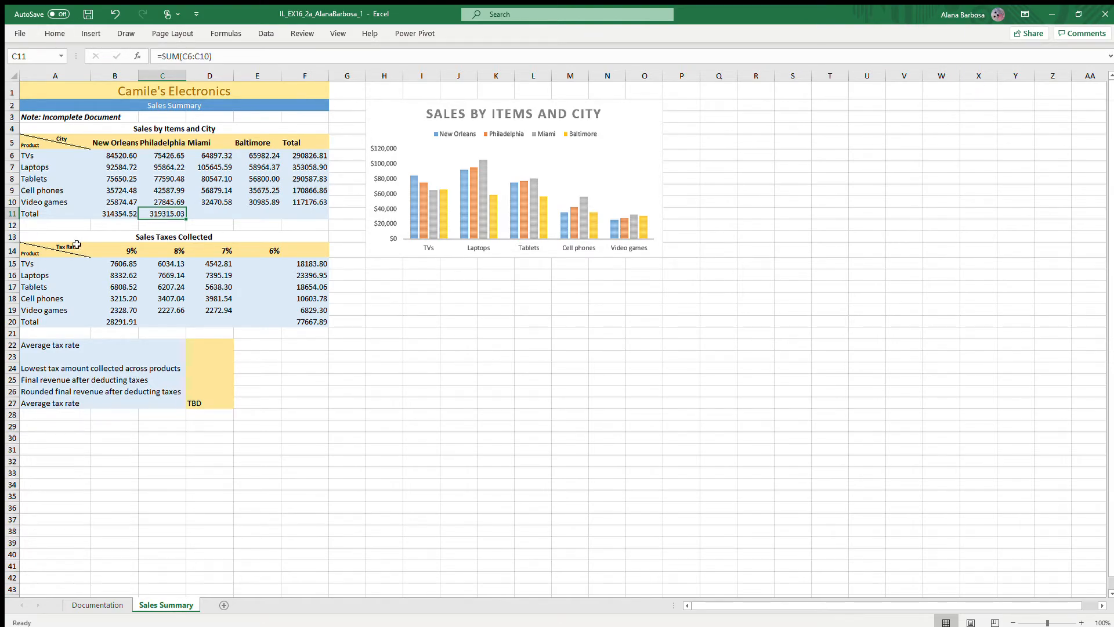
click(206, 210)
click(55, 34)
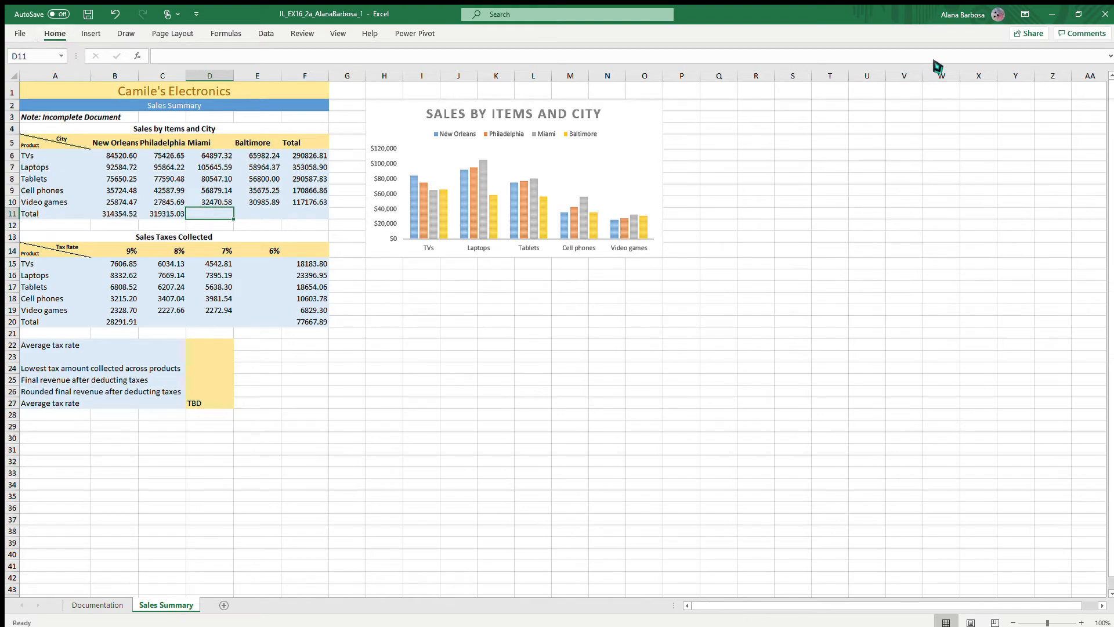
click(951, 98)
key(Tab)
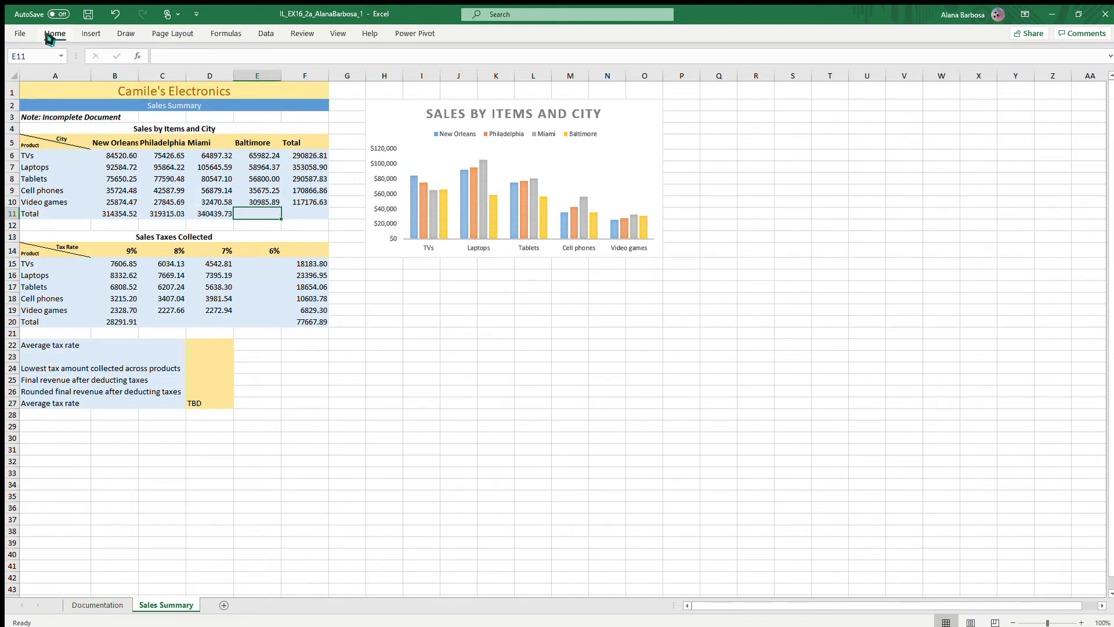
click(49, 36)
double_click(947, 89)
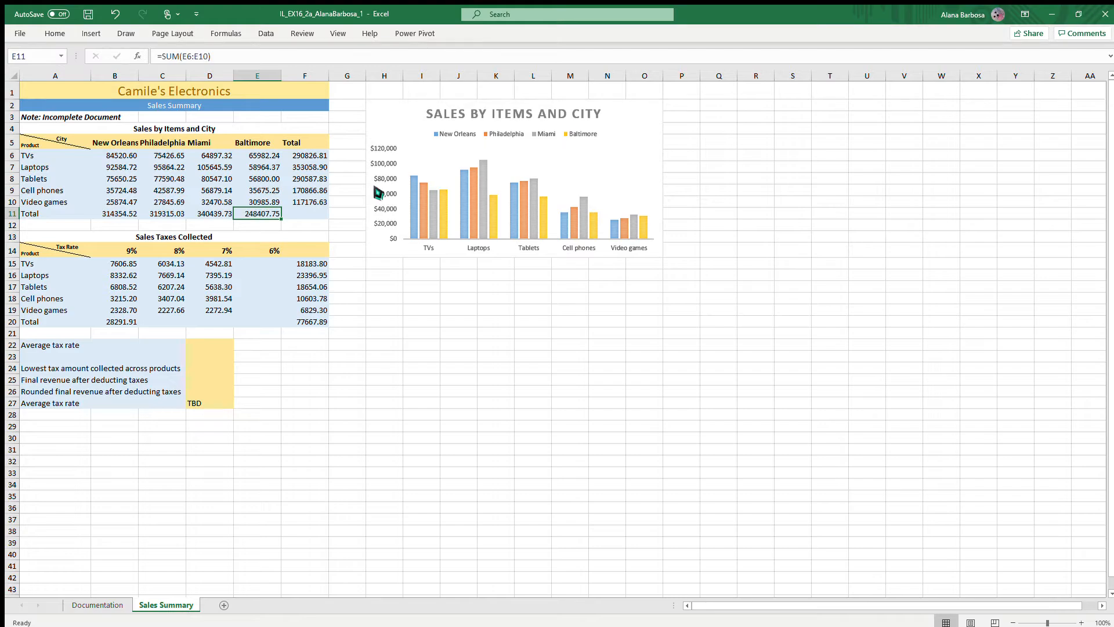
key(Tab)
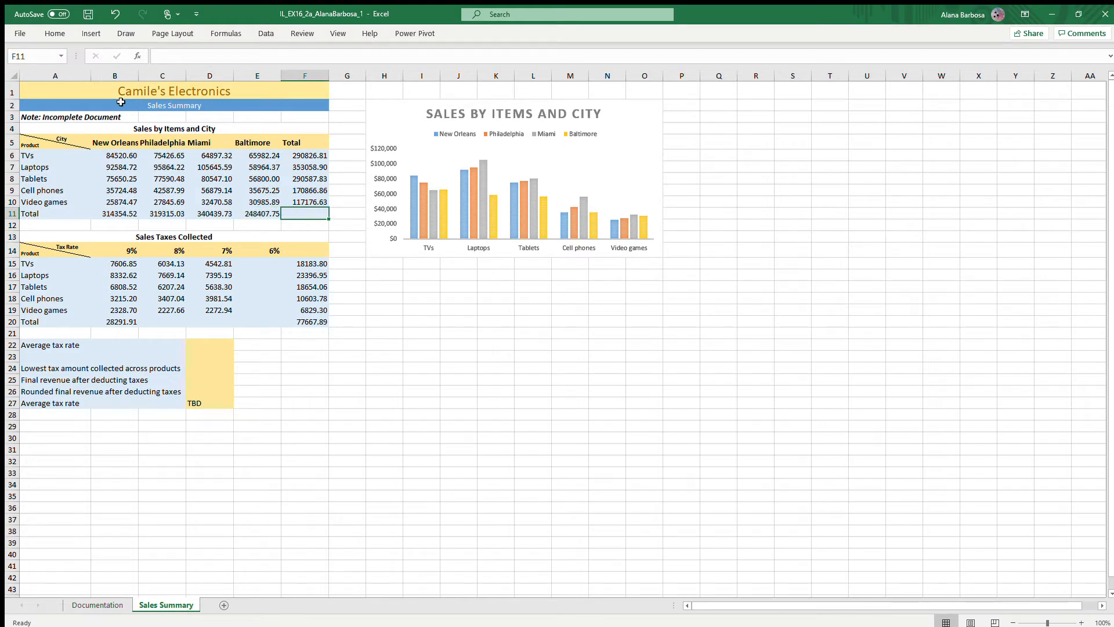
click(55, 33)
double_click(957, 93)
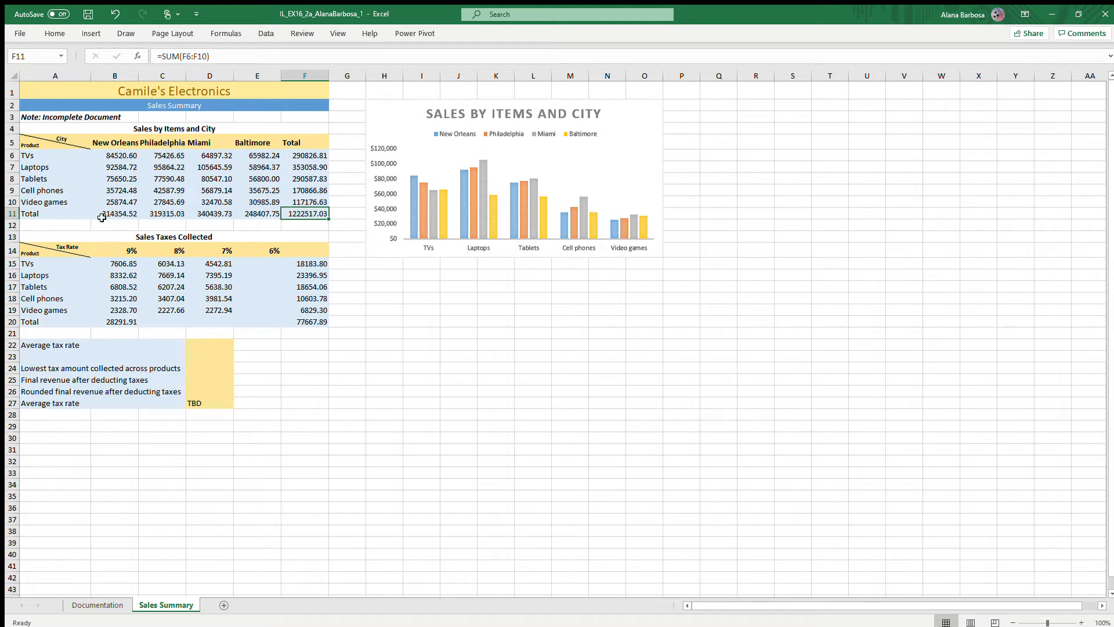
- Copy the Total heading from F5 to F14 in the Sales Taxes Collected table
click(306, 142)
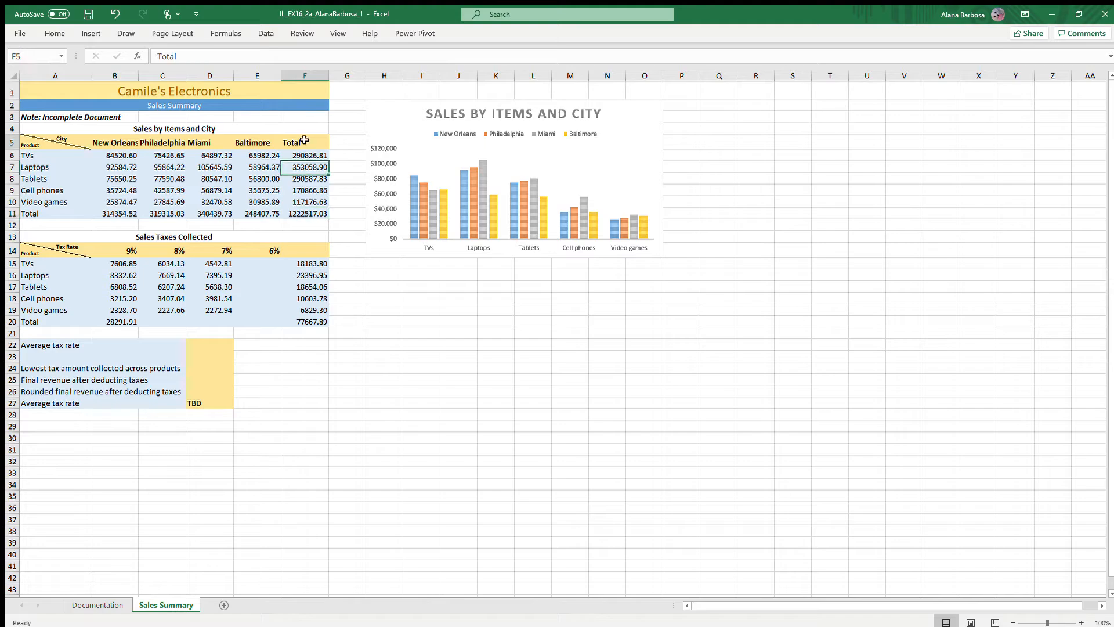
key(ctrl+c)
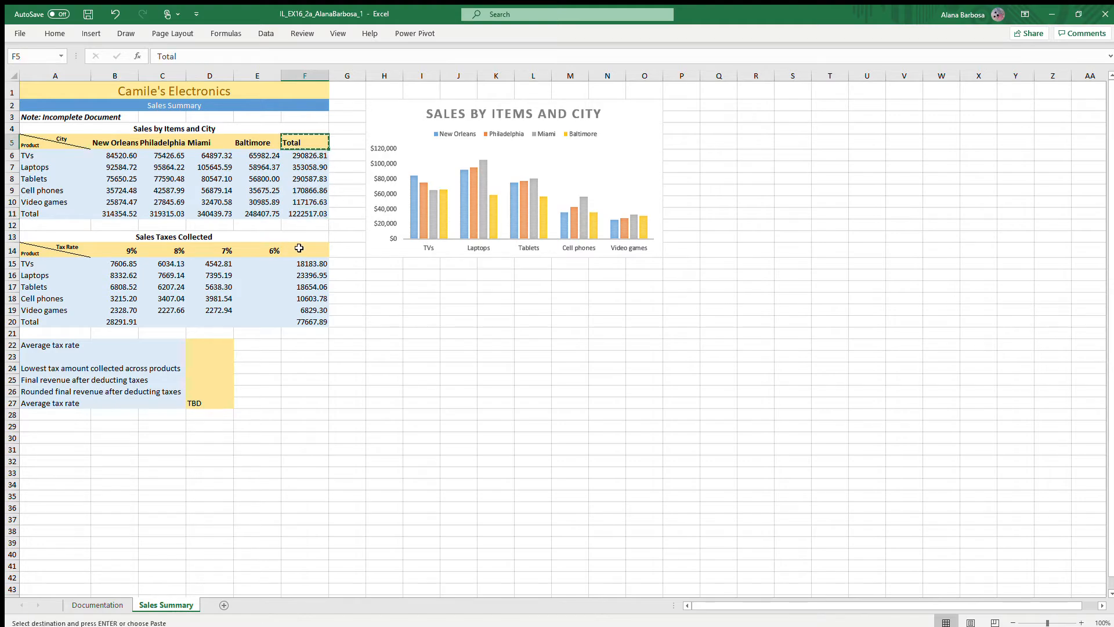
click(299, 250)
key(ctrl+v)
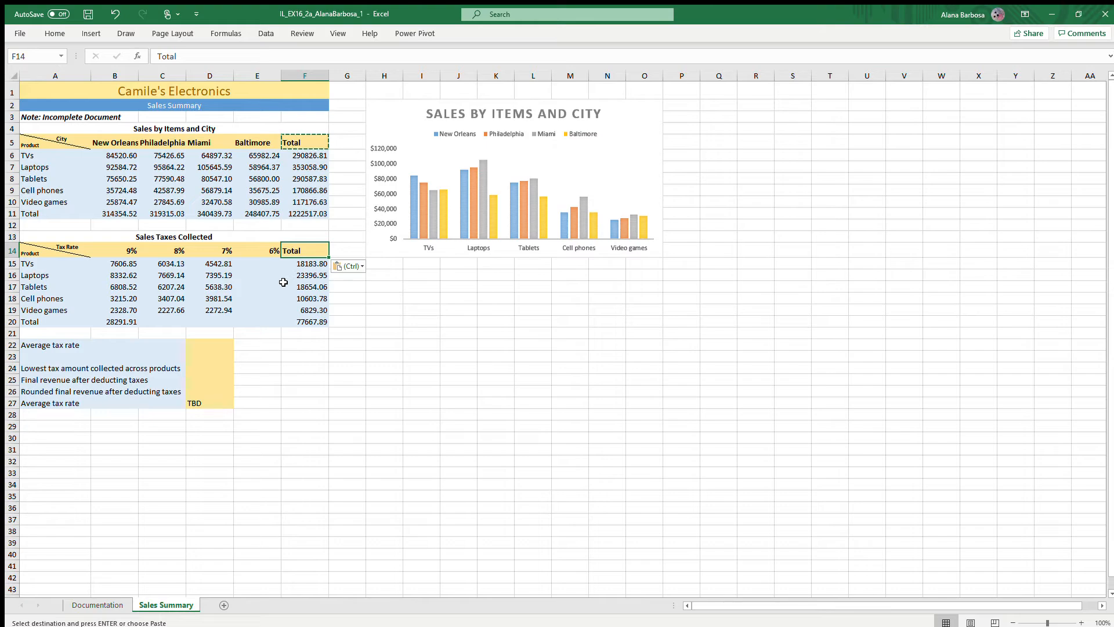
- Calculate the TVs tax at 6% in E15 with the formula =SUM(E6*$E$14)
click(266, 263)
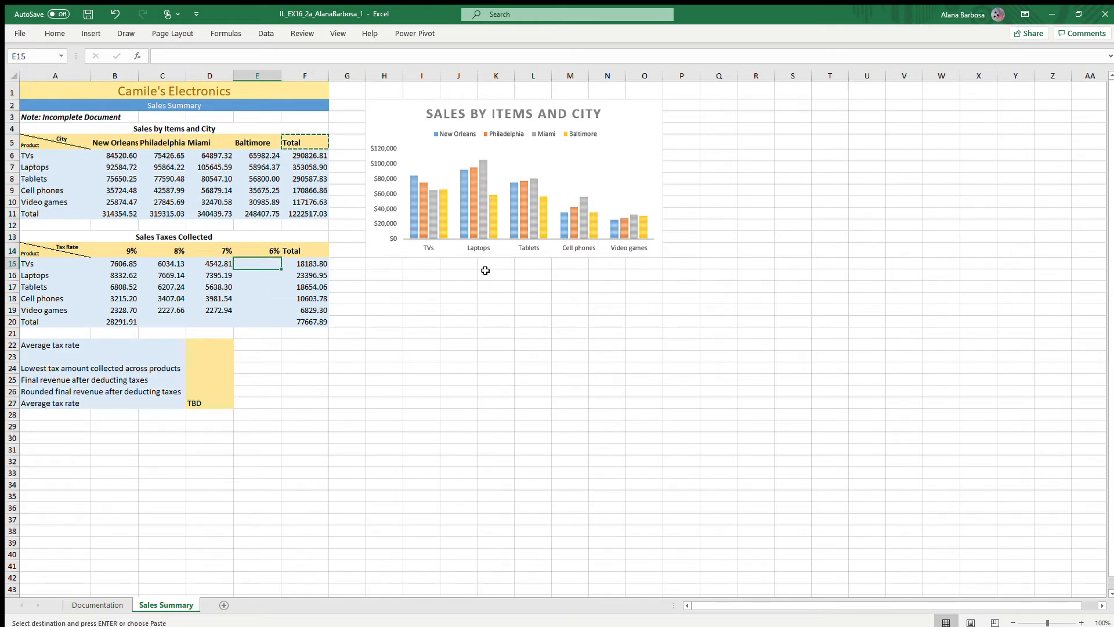
text(=SUM()
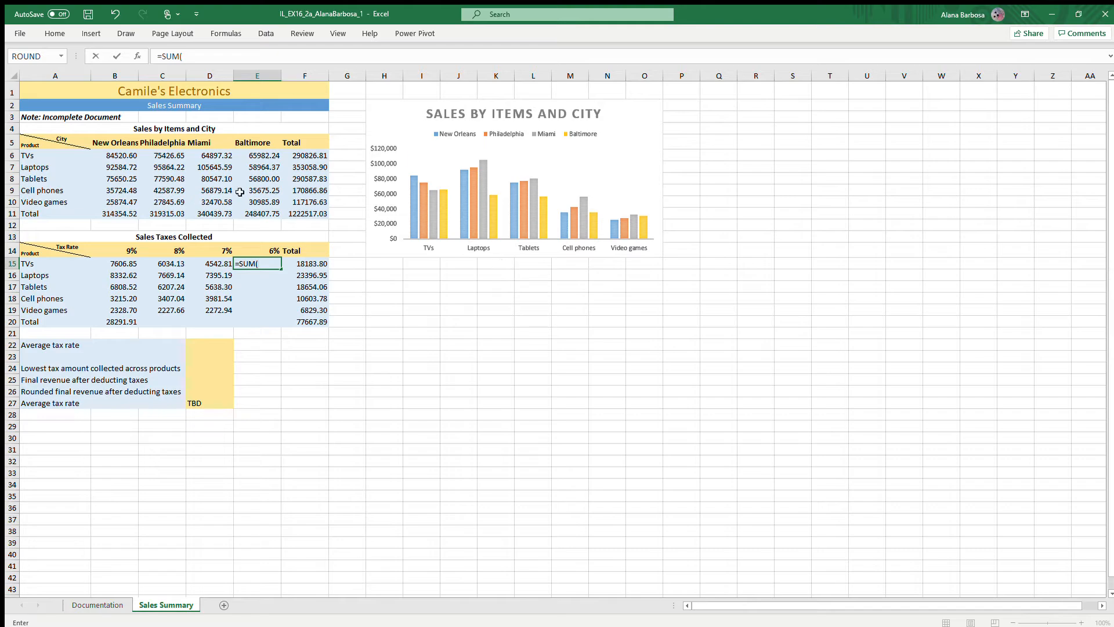
click(262, 154)
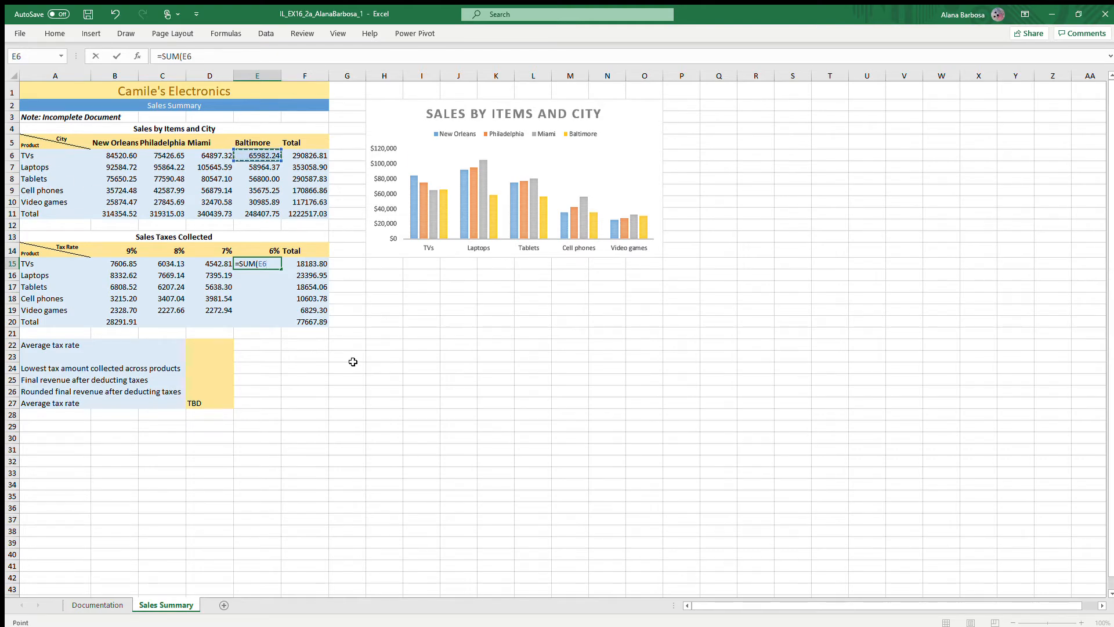
text(*)
text(E$)
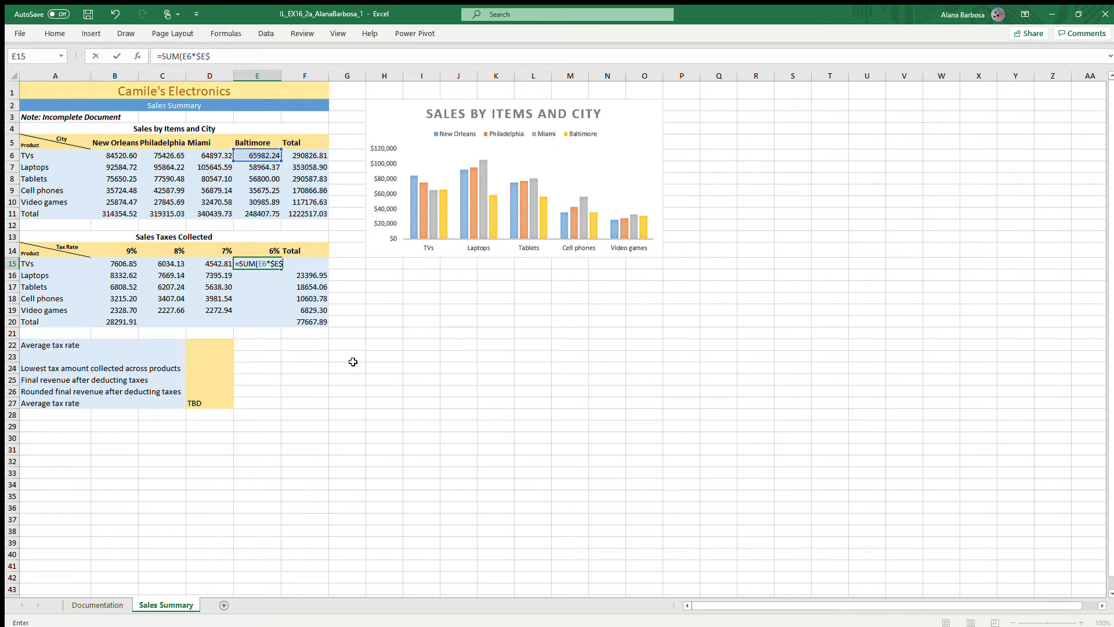
text(14)
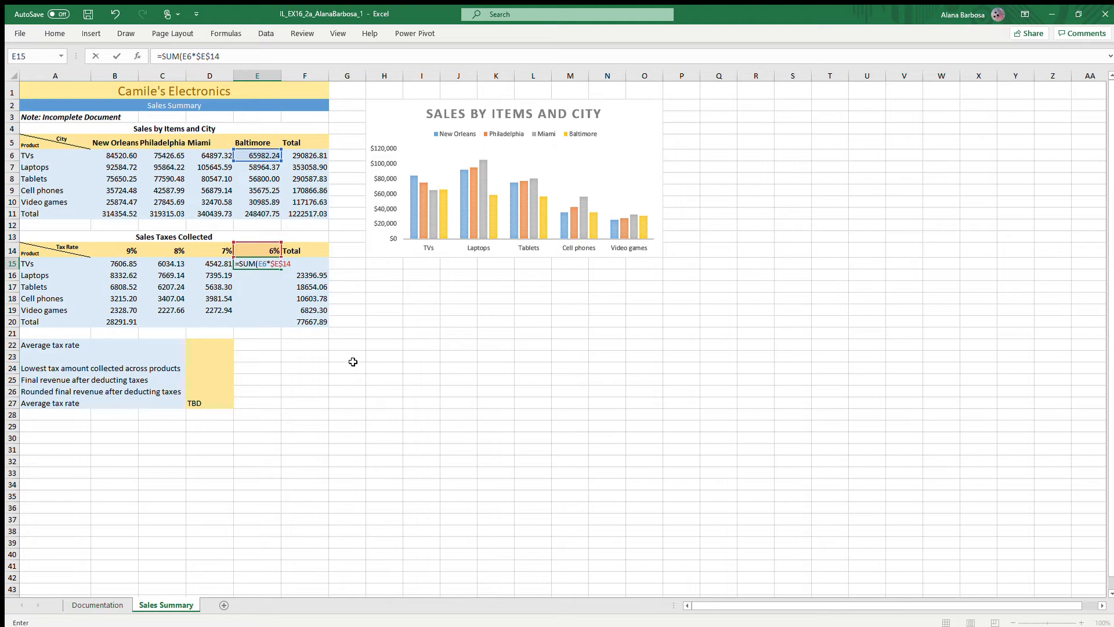
key(Return)
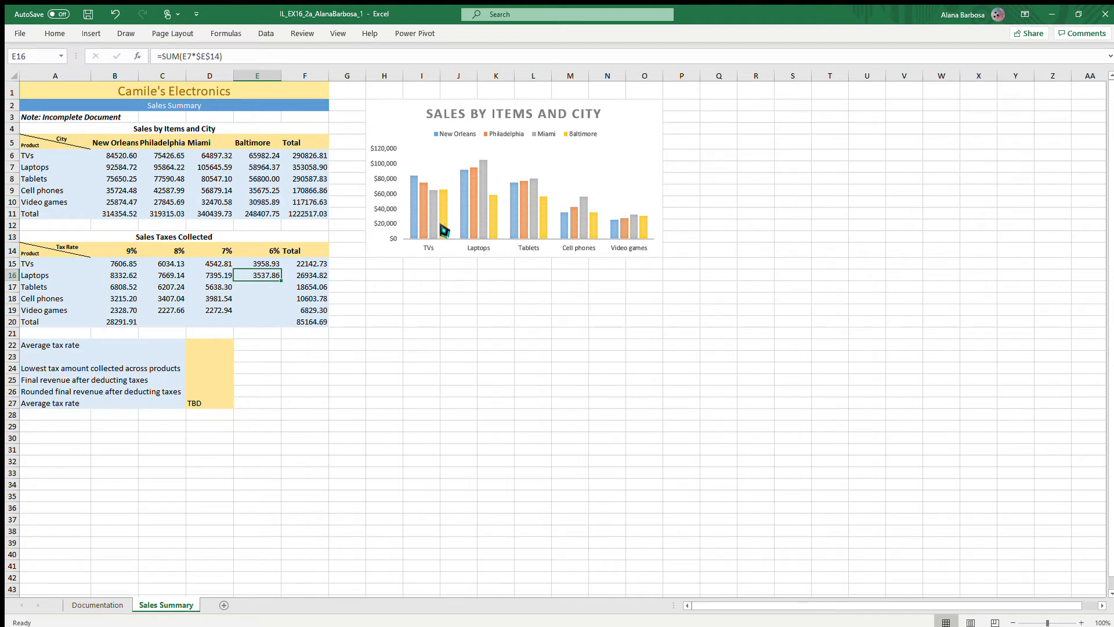
- Extend the 6% tax formula from E15 down through E16:E19 for Laptops, Tablets, Cell phones and Video games
key(Right)
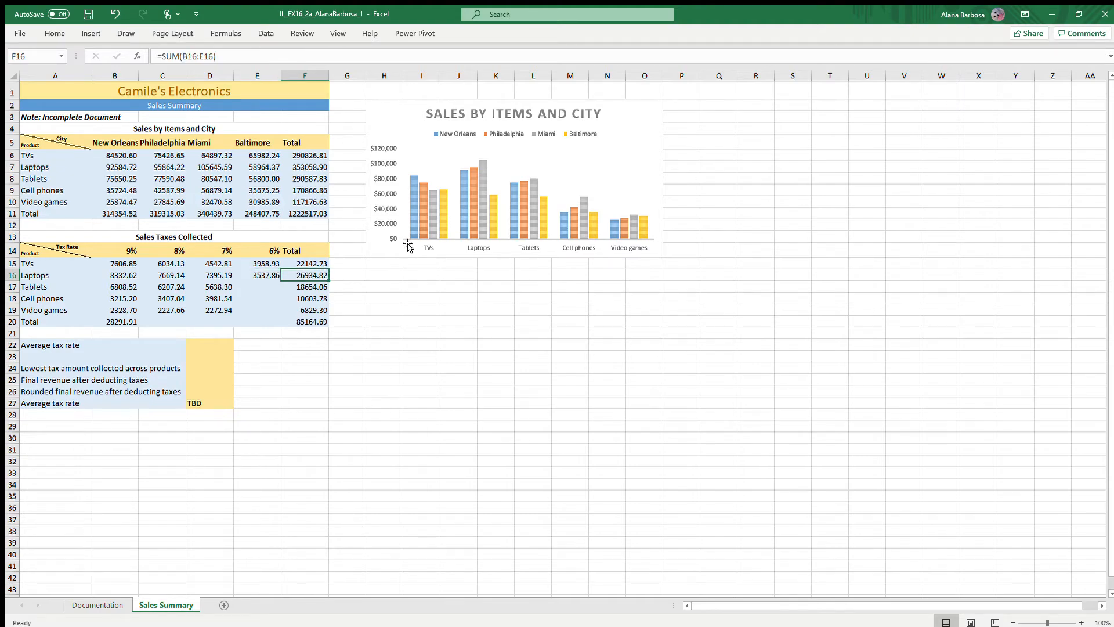
key(Left)
key(Down)
click(54, 35)
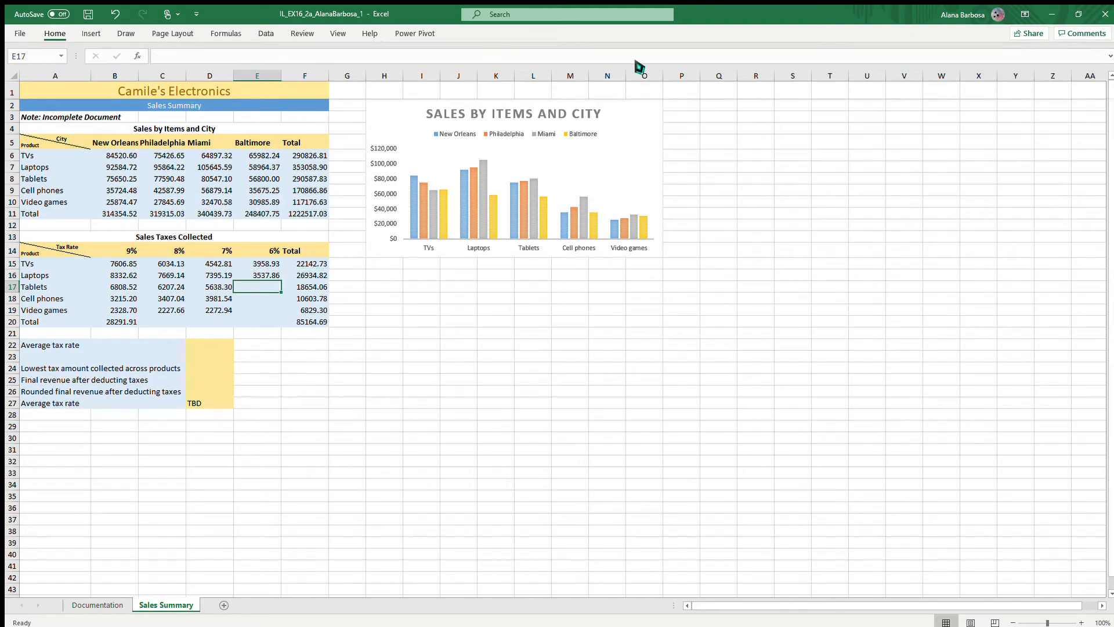
key(ctrl+v)
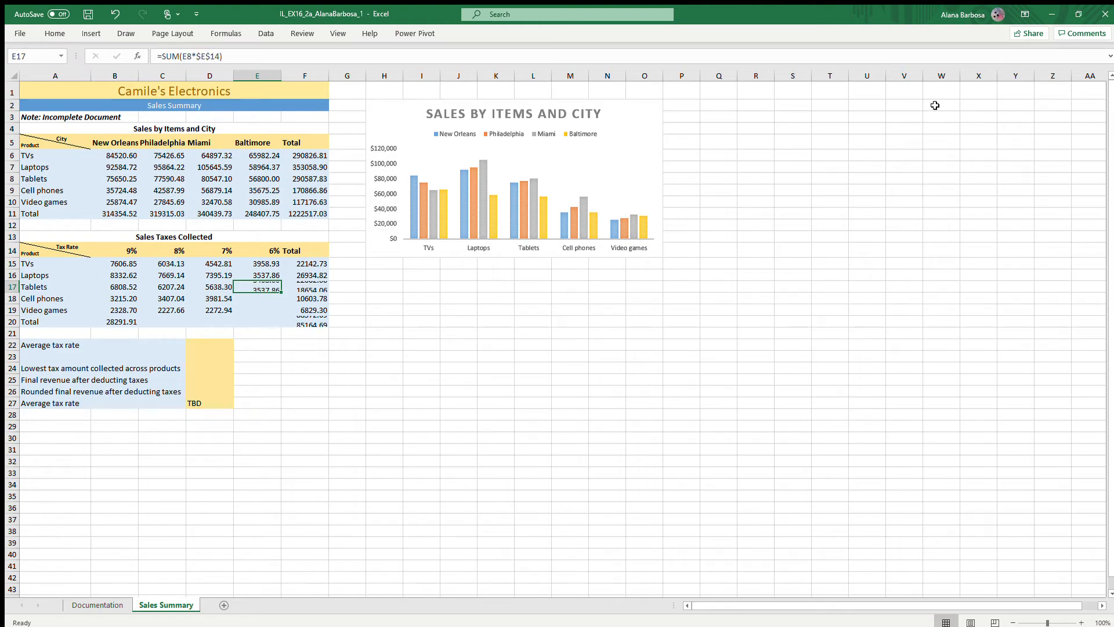
key(Down)
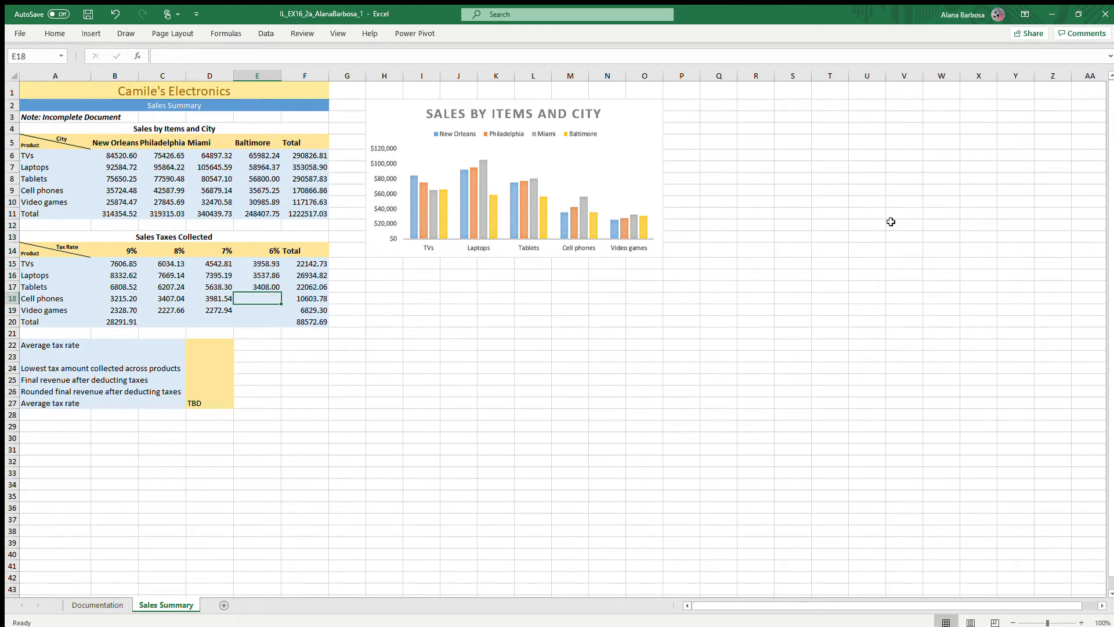
click(57, 35)
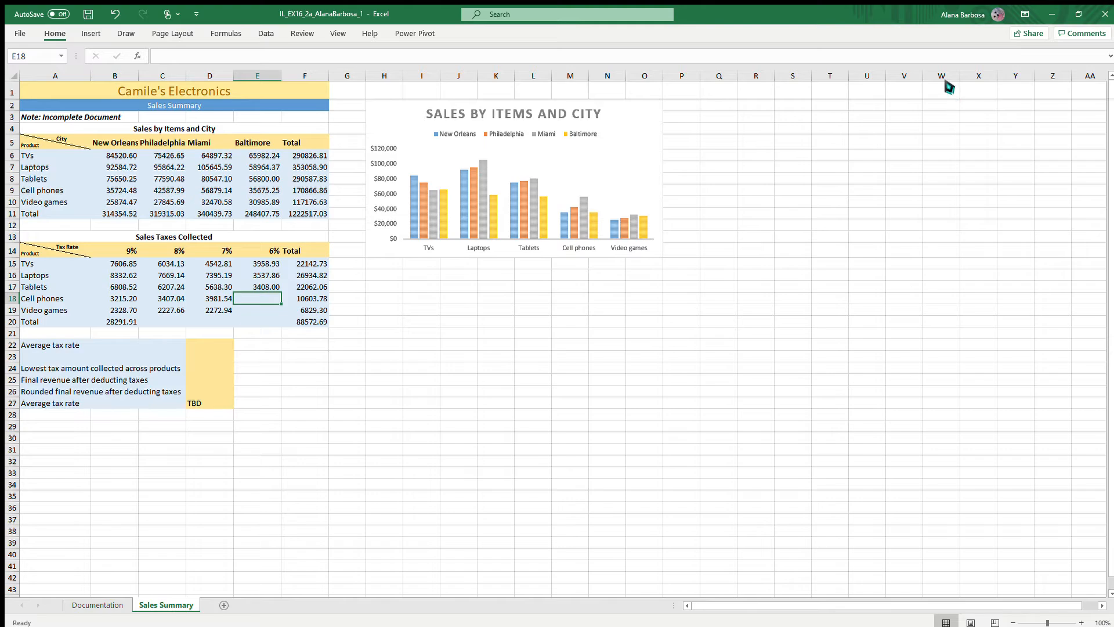
key(ctrl+v)
key(Down)
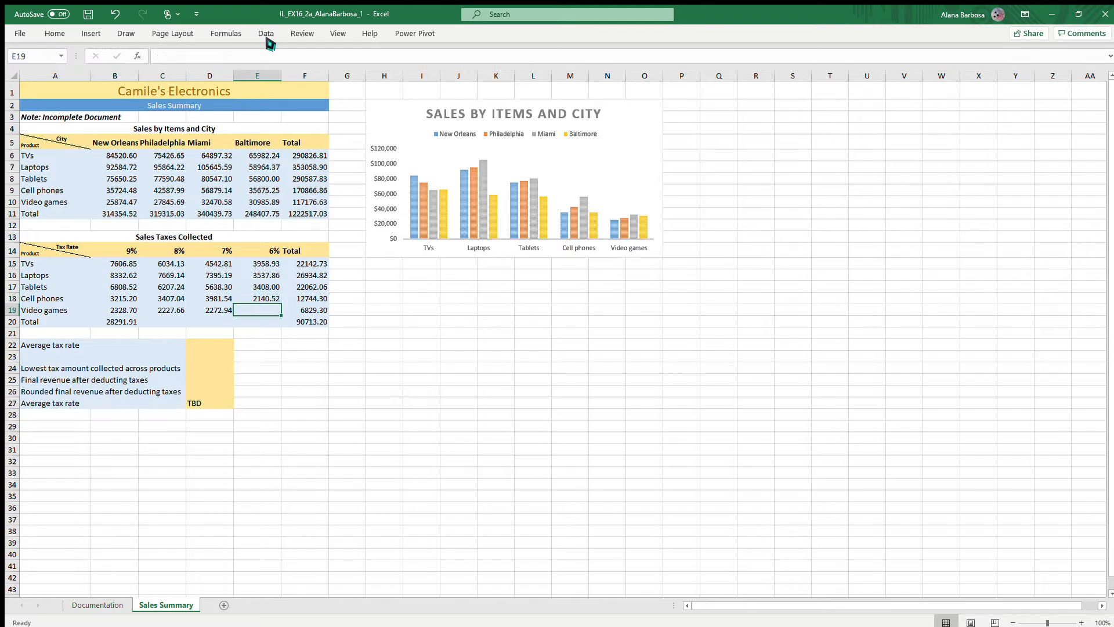
click(54, 35)
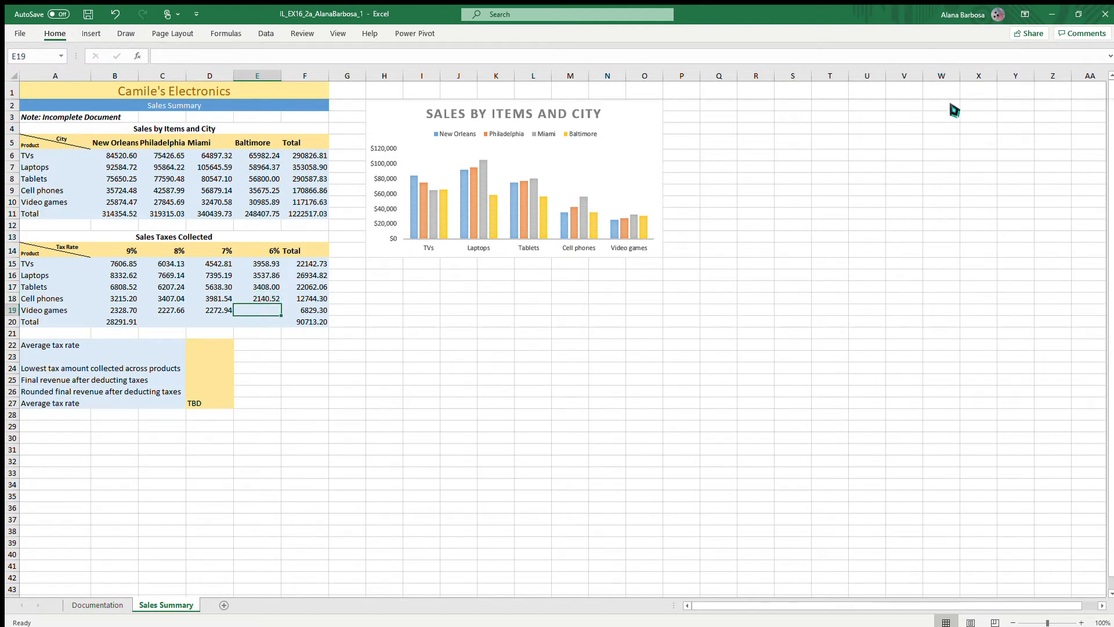
key(ctrl+v)
key(Down)
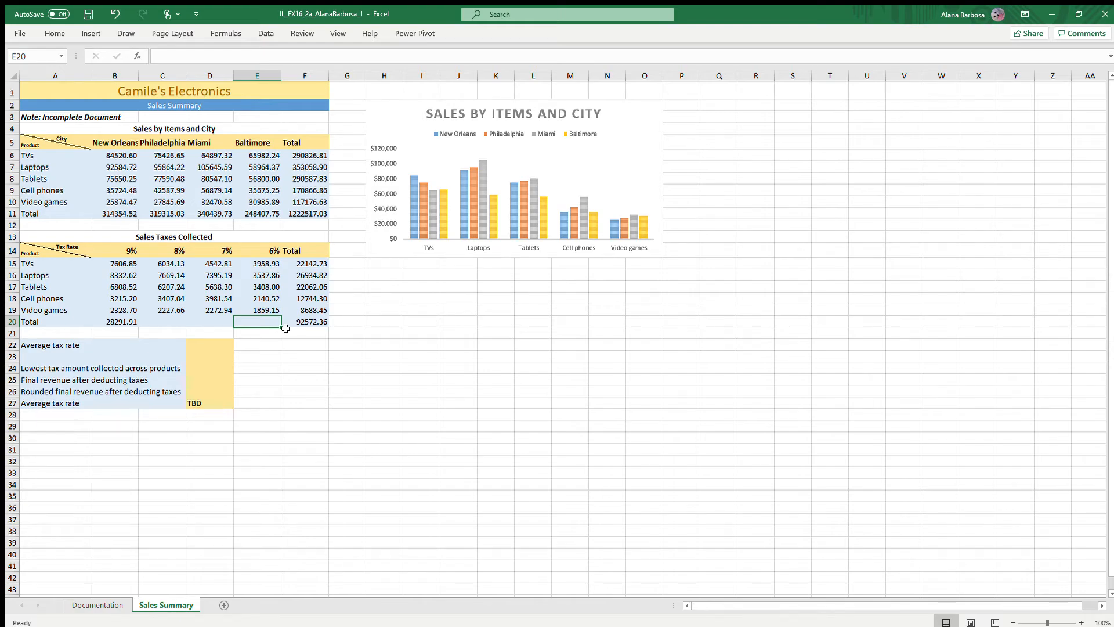
- Total the 8% tax column in C20 by summing C15:C19, following the SUM formula in B20
click(121, 323)
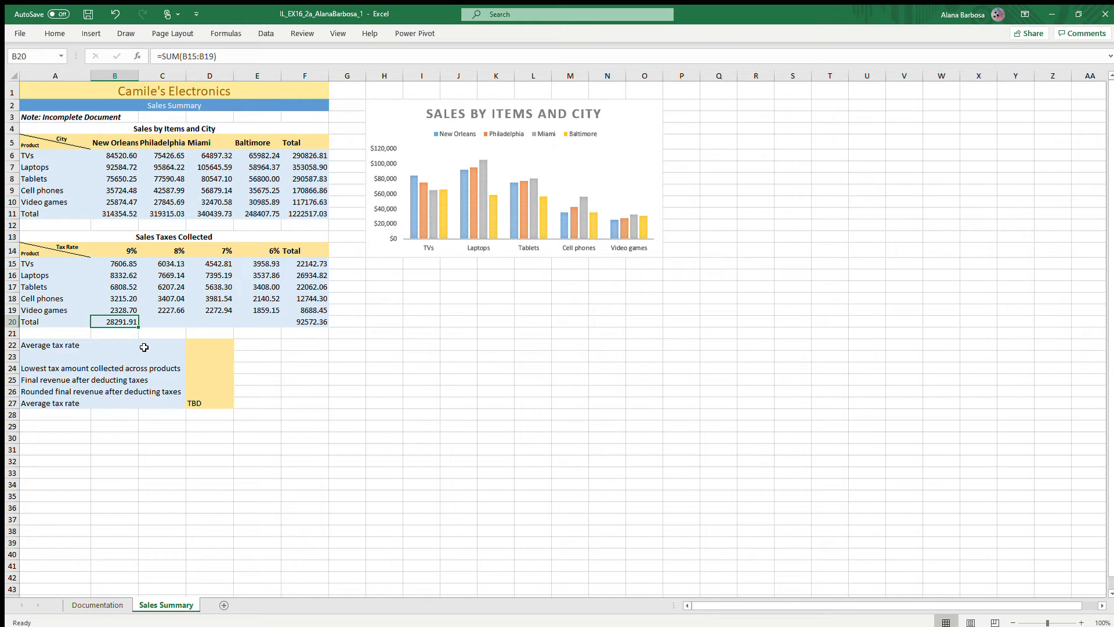
double_click(102, 323)
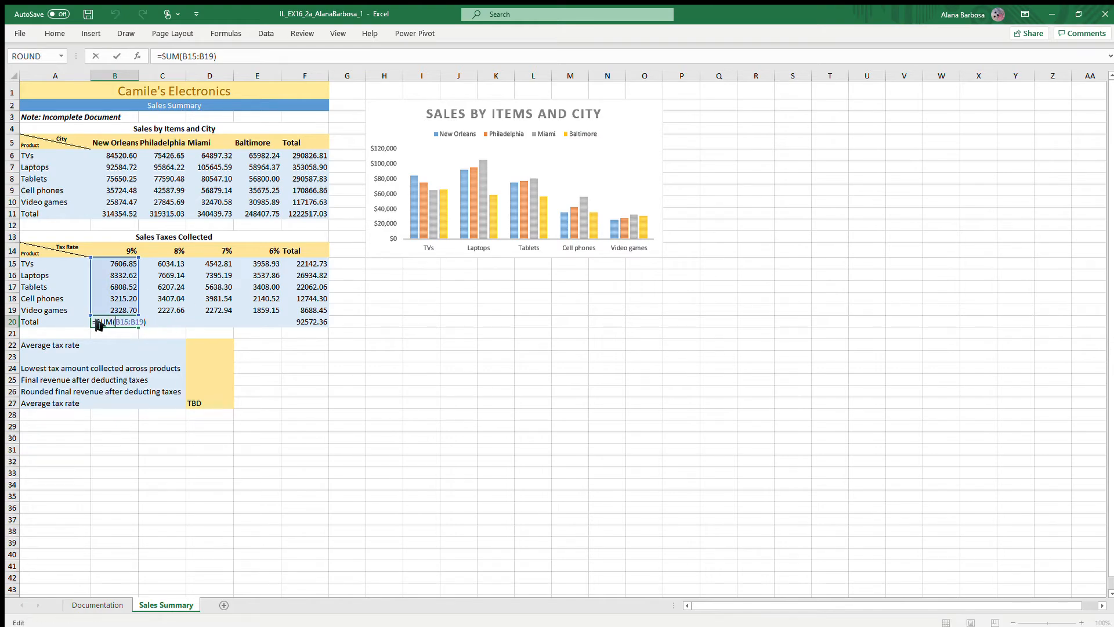
click(159, 321)
click(389, 361)
click(158, 323)
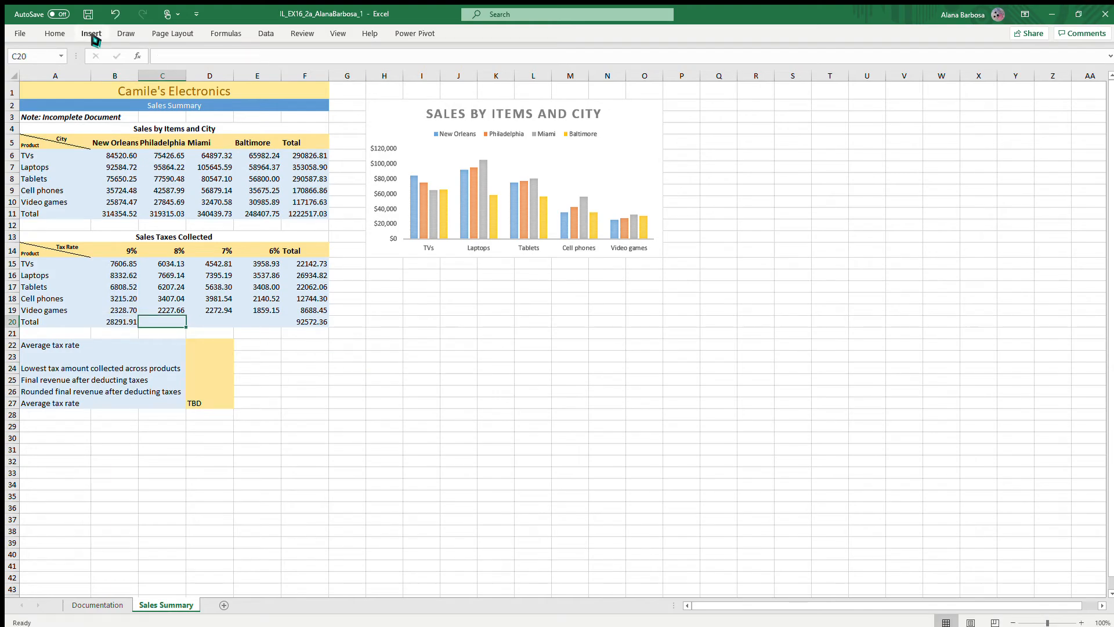
click(60, 29)
click(929, 57)
click(945, 90)
key(Right)
- Total the 7% and 6% tax columns in D20 and E20 with SUM formulas over rows 15 to 19
click(58, 29)
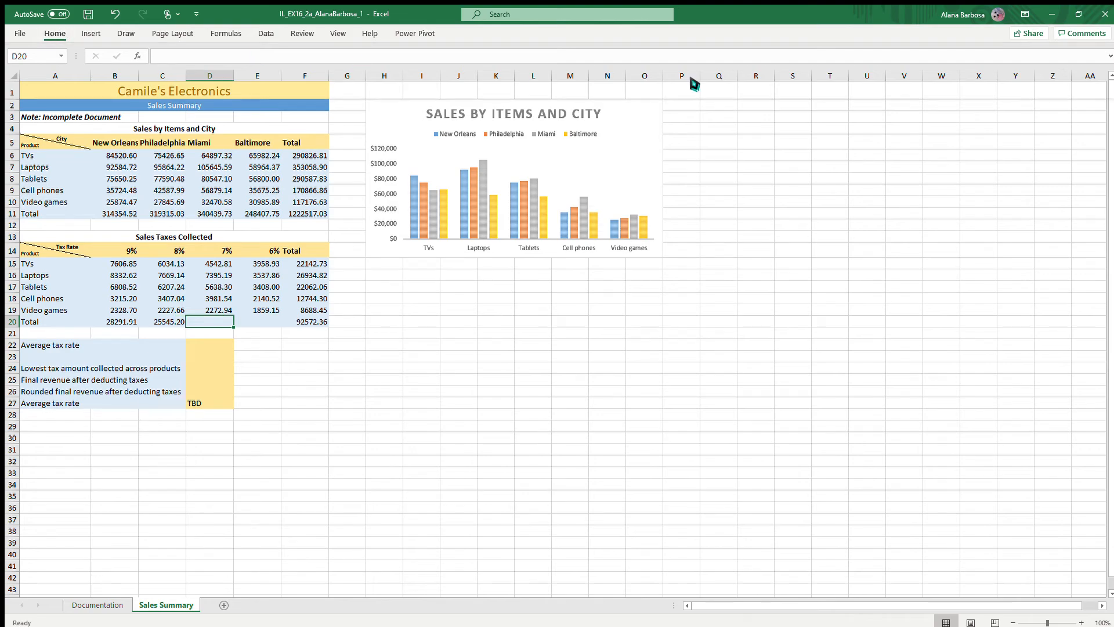
click(938, 68)
click(945, 99)
key(Right)
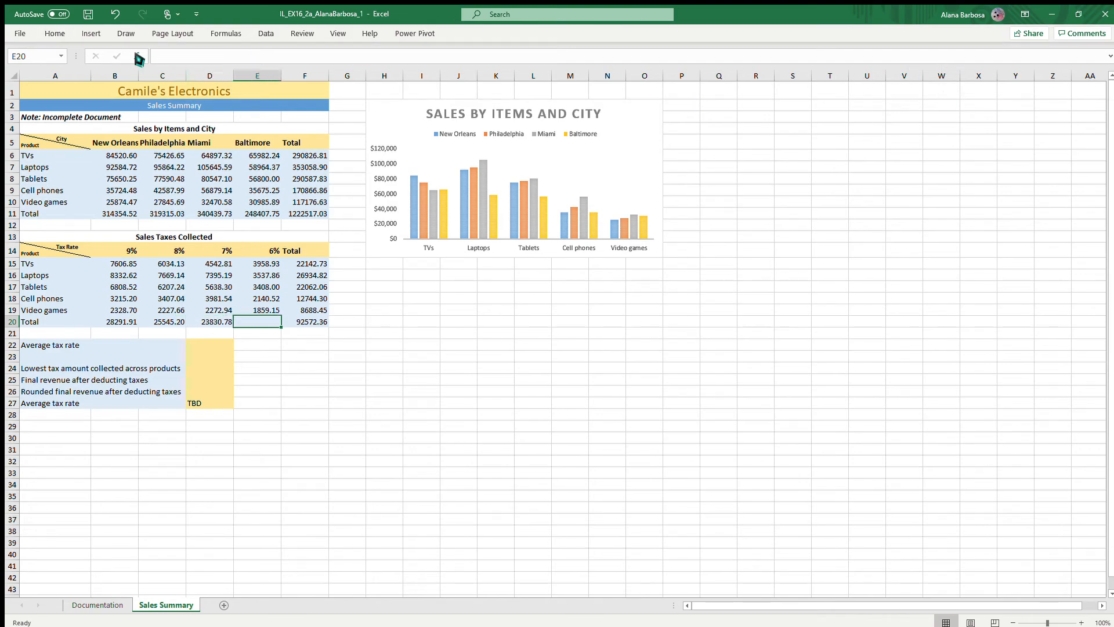
click(55, 34)
click(931, 67)
click(960, 96)
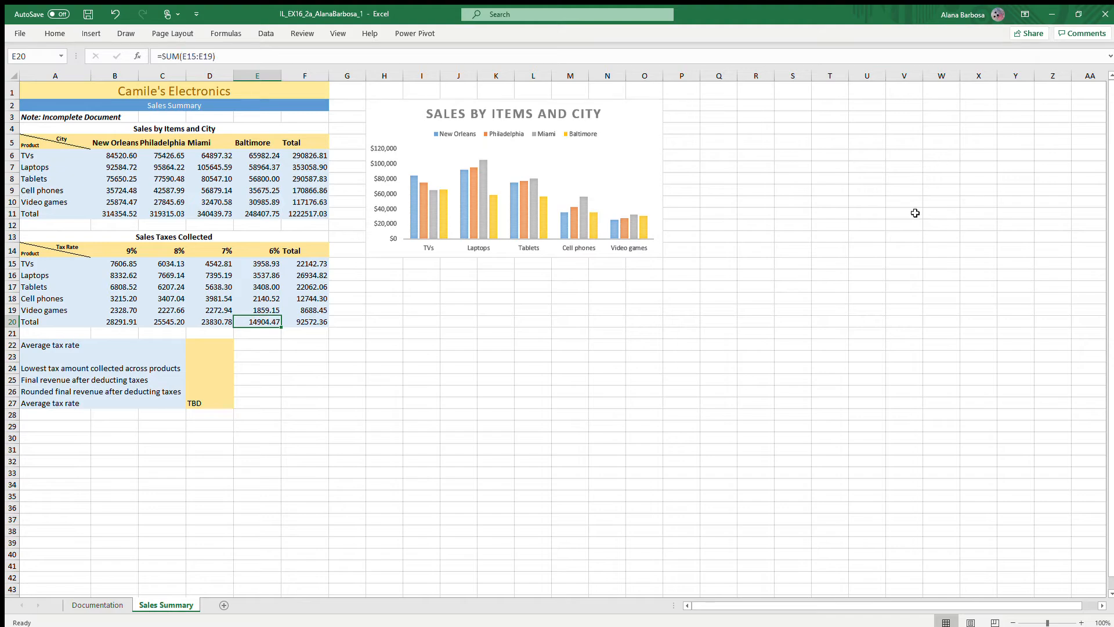
key(Right)
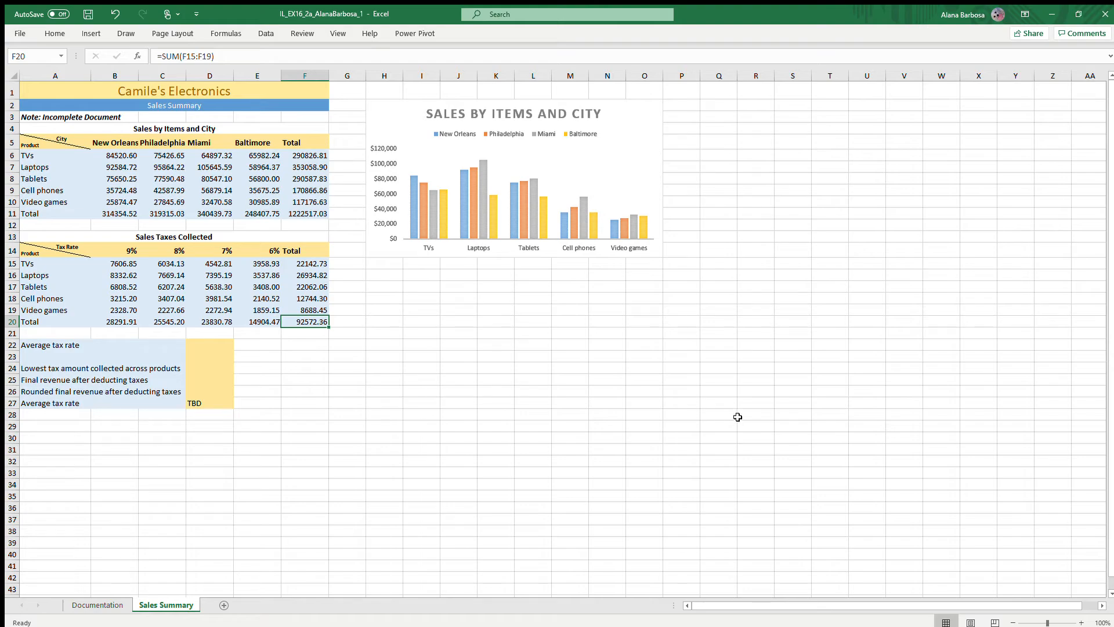
- Extend the label in A22 to read "Average tax rate for all cities"
click(82, 352)
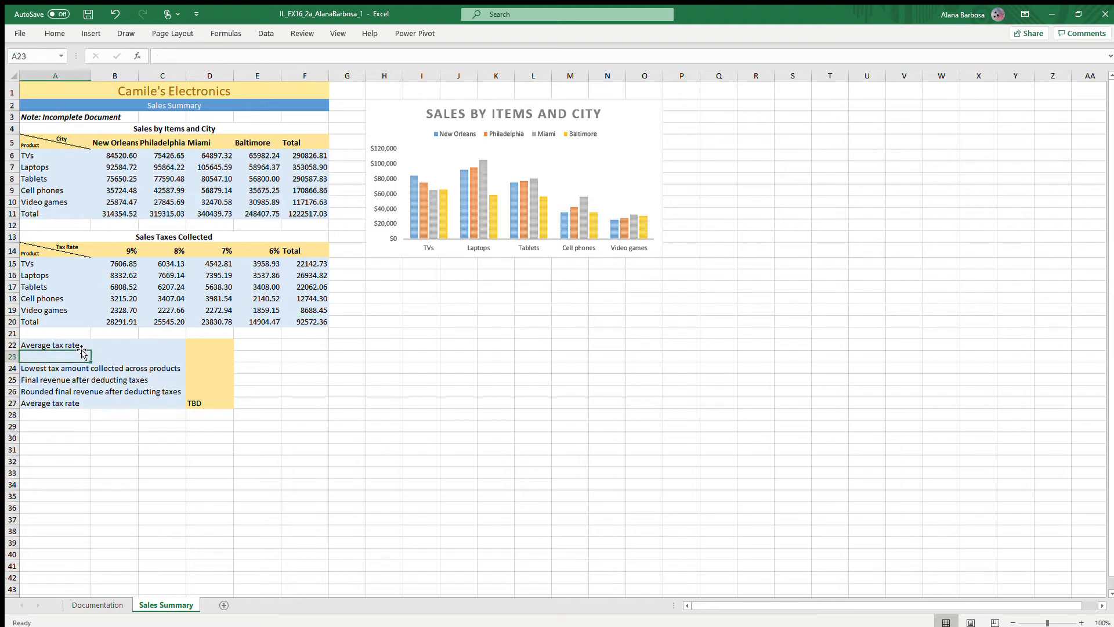
click(82, 346)
double_click(86, 347)
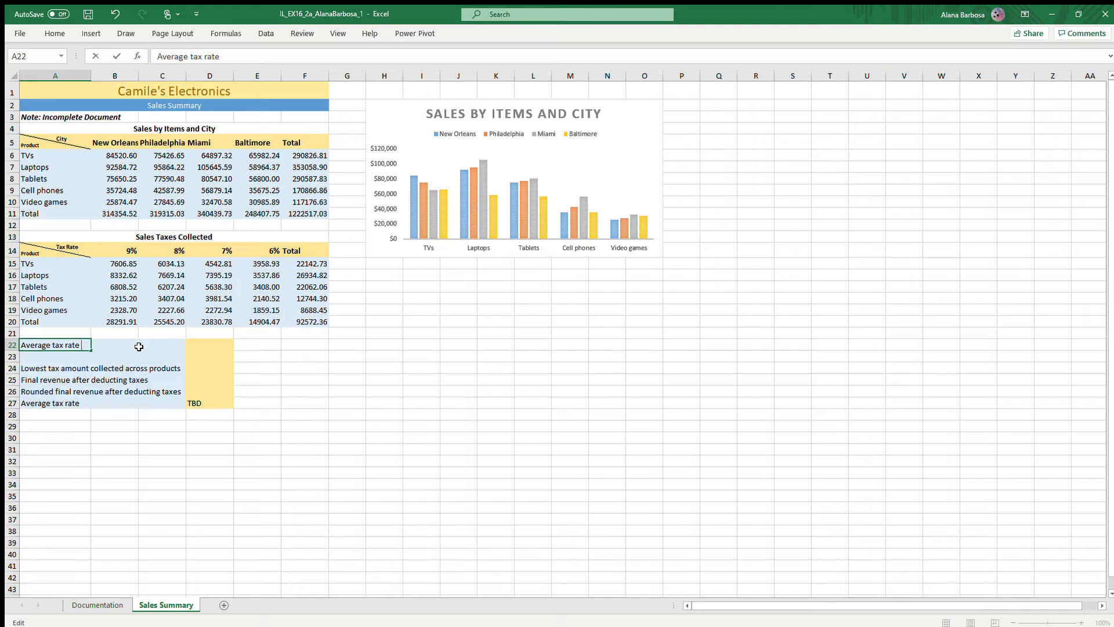
text(for all cities)
key(ctrl+Return)
key(Return)
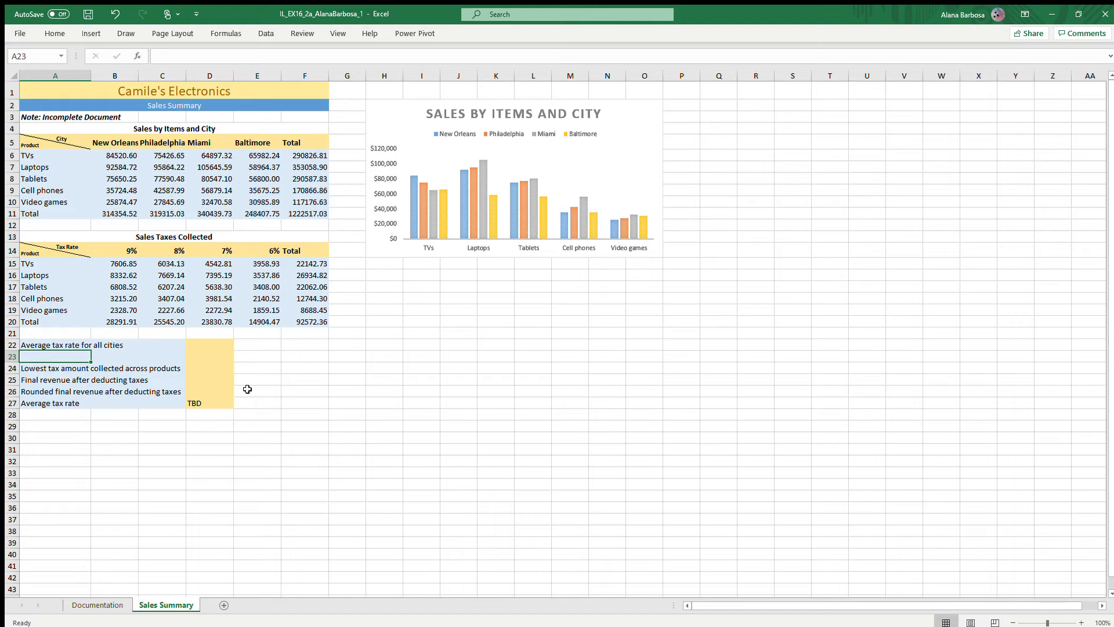
- Calculate the average tax rate in D22 with an AVERAGE formula over B14:E14
click(216, 345)
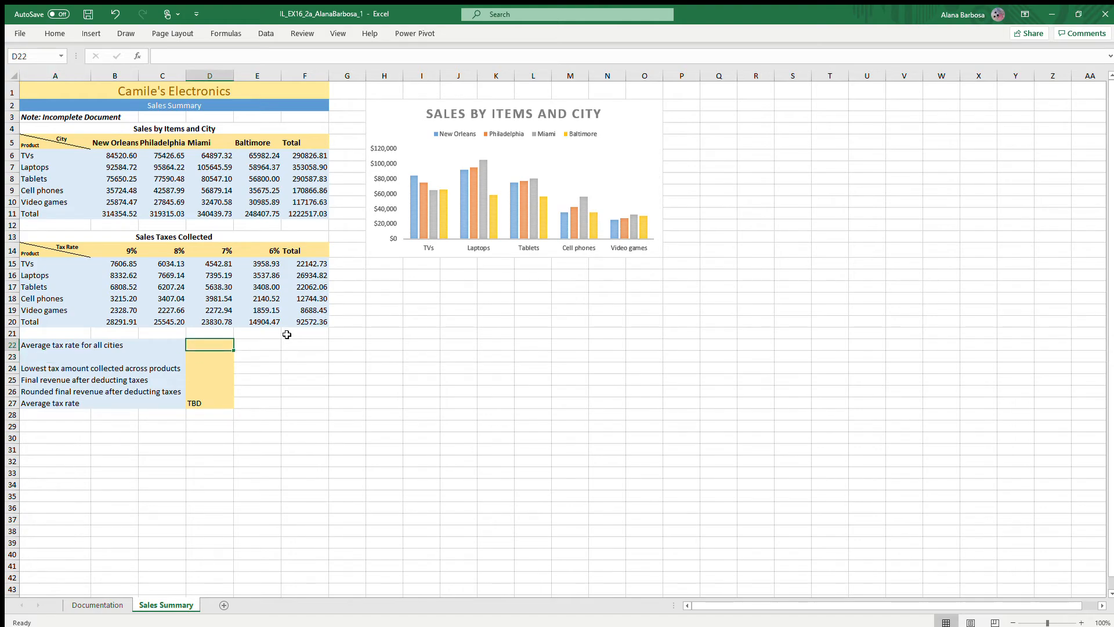
text(=)
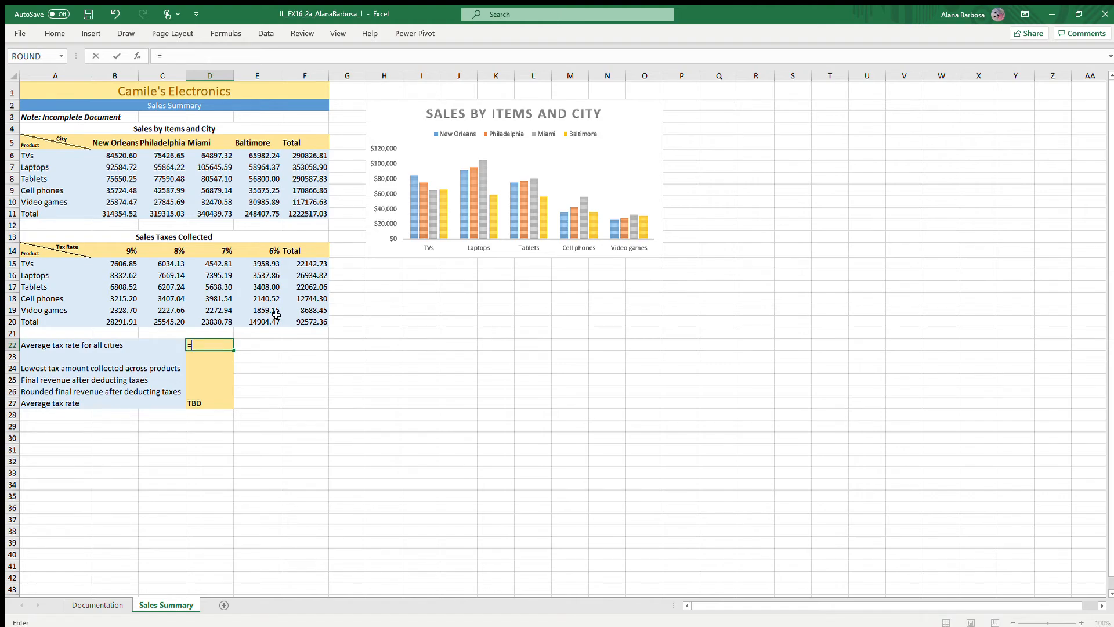
text(AVERAGE()
drag(108, 249, 277, 251)
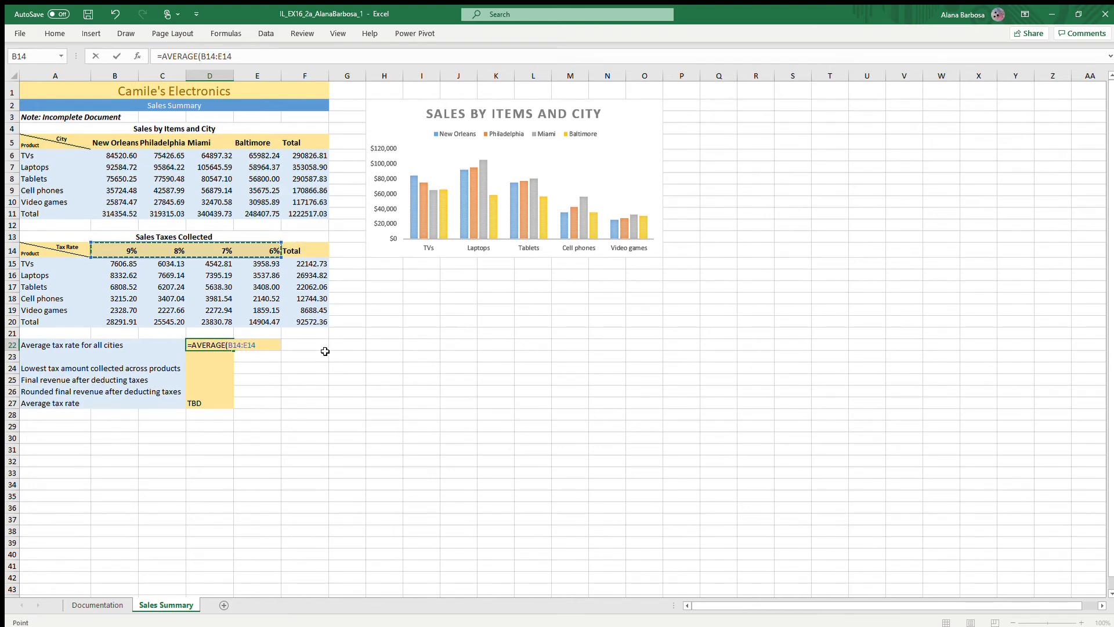
key(Return)
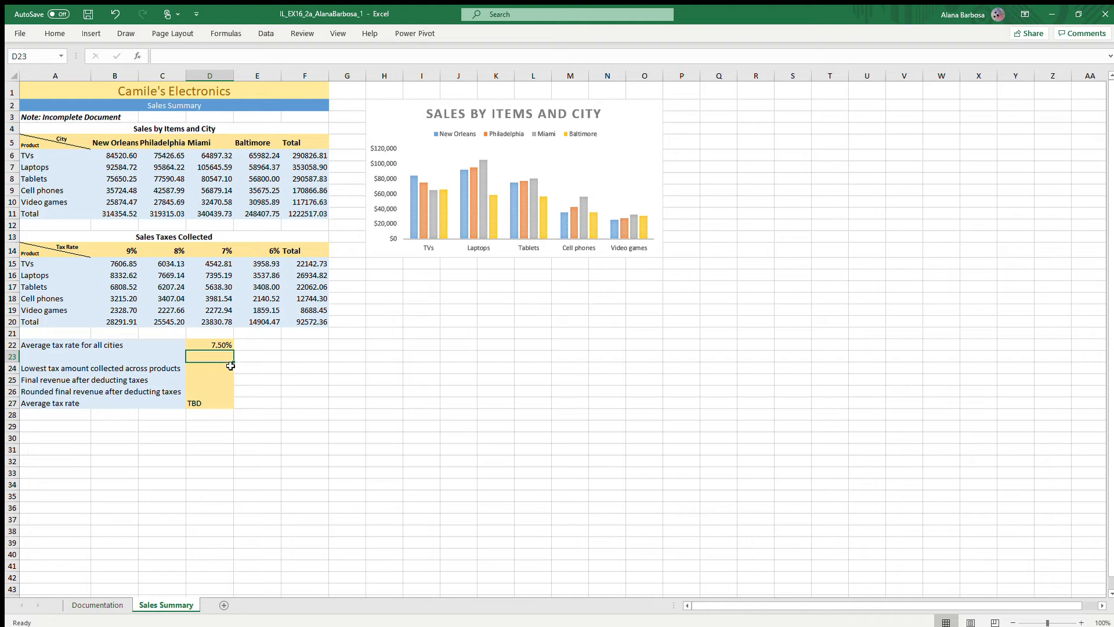
- Enter the label "Highest tax amount collected across products" in A23
click(72, 362)
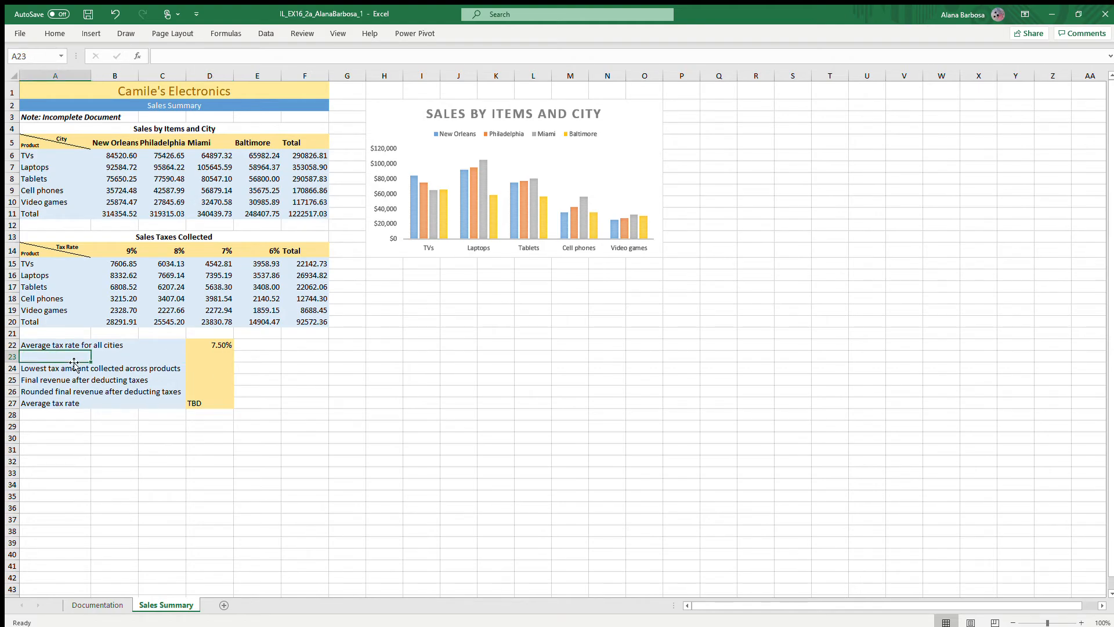
text(Highest tax)
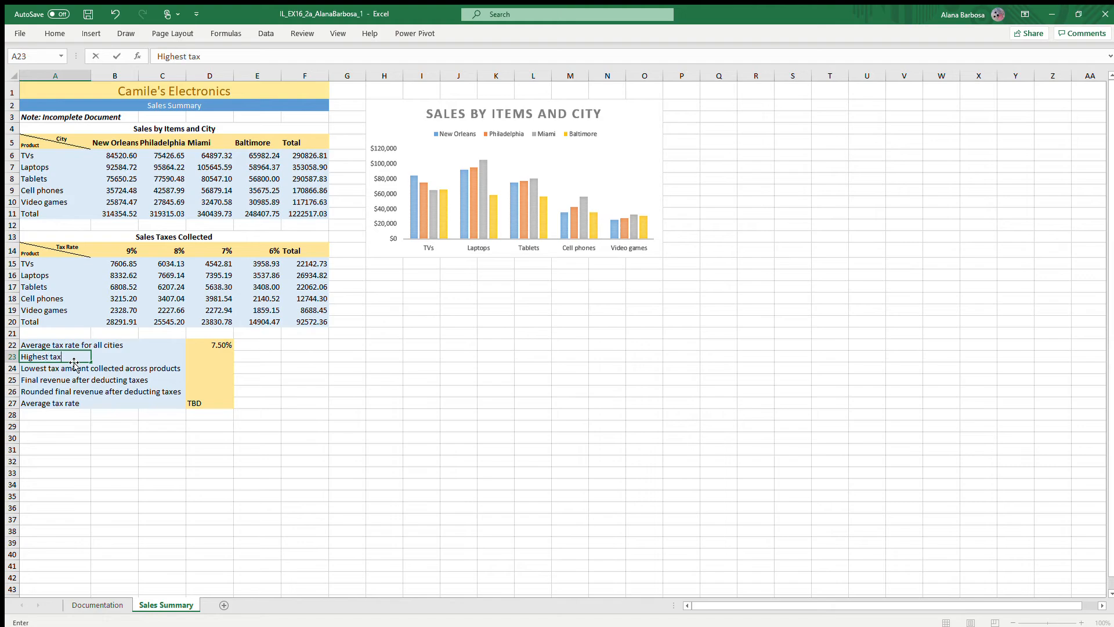
text( amount collected a)
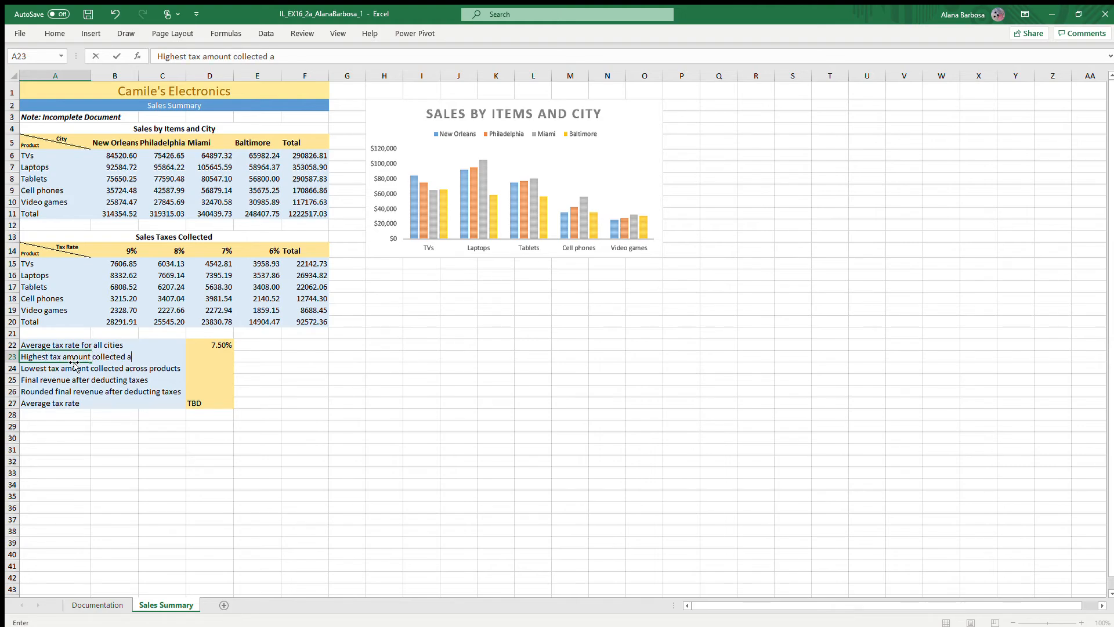
text(cross products)
key(Return)
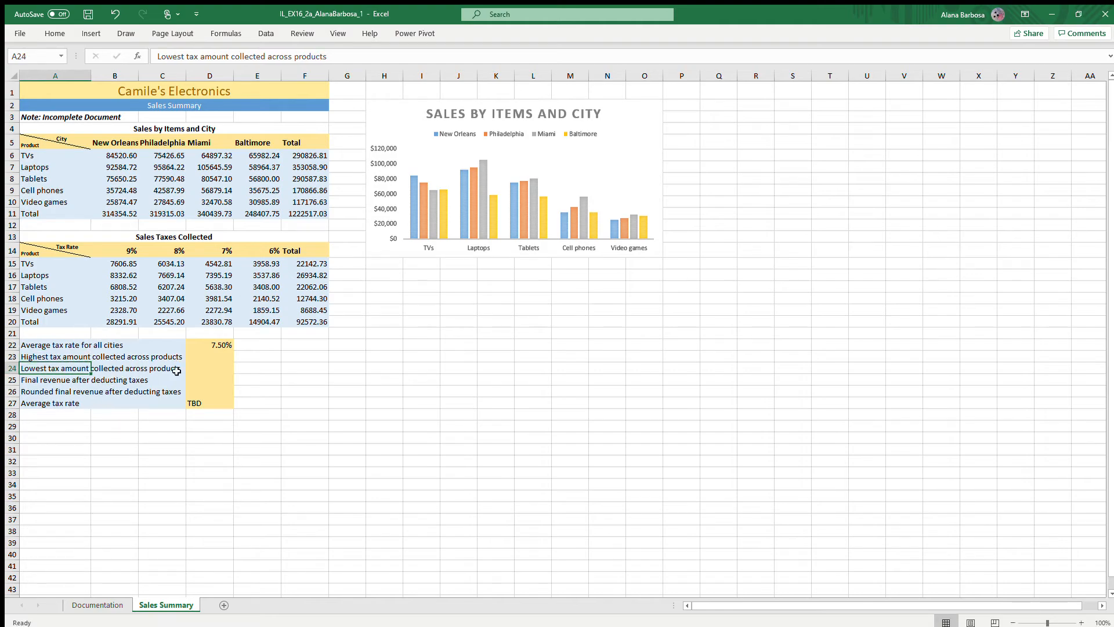
- Calculate the highest tax amount collected across products in D23 with the formula =MAX(F15:F19)
click(204, 357)
double_click(206, 357)
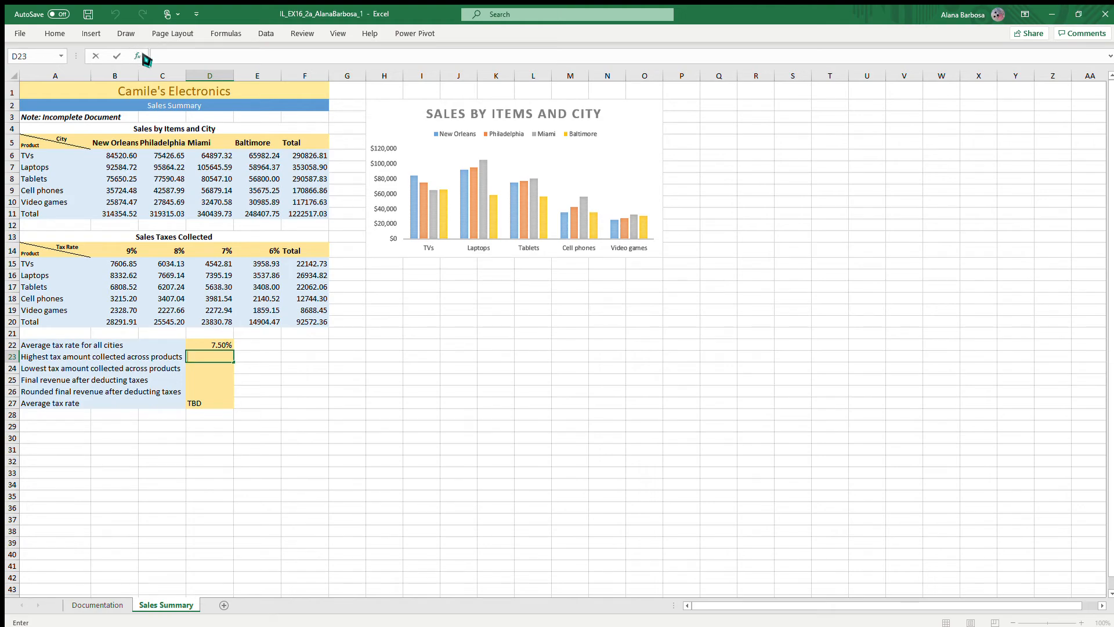
text(=)
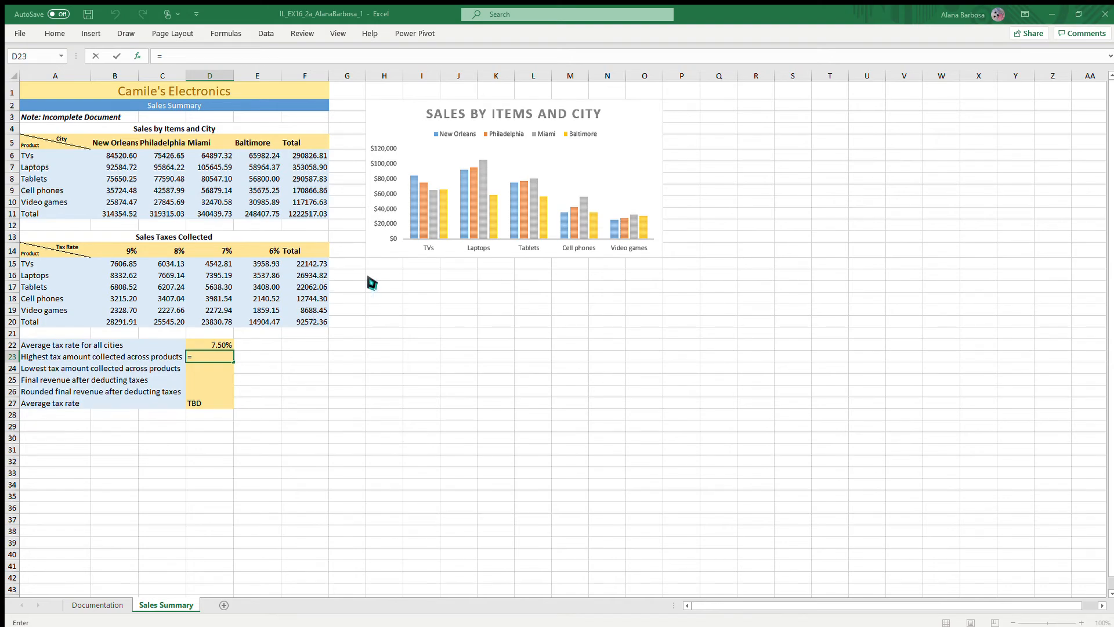
text(MAX(D22))
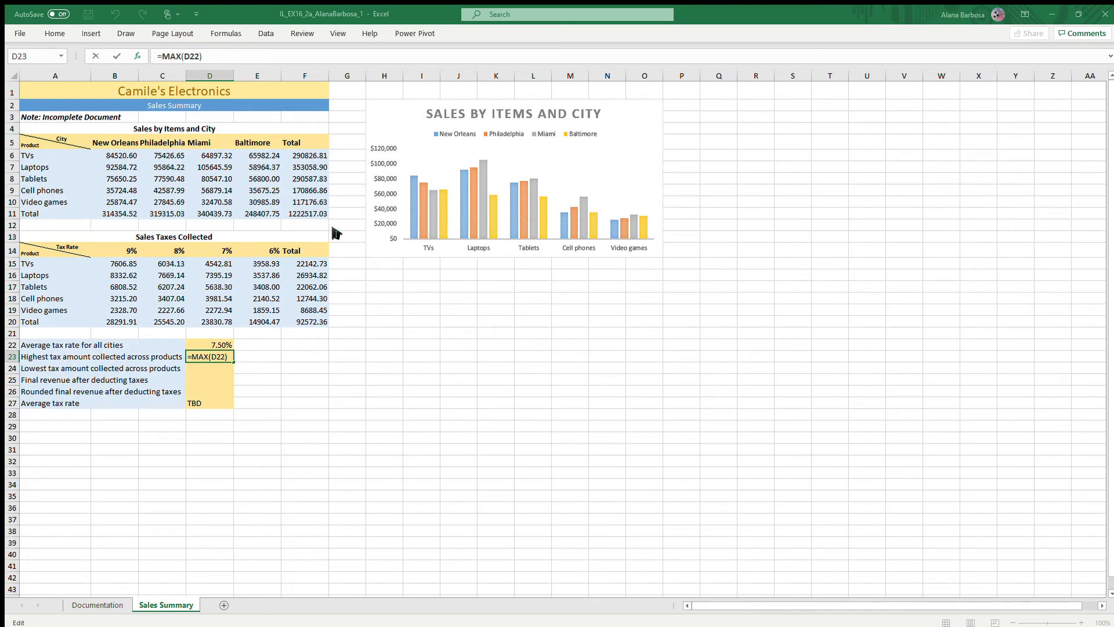
key(BackSpace)
key(BackSpace)
key(BackSpace)
text(F15:5)
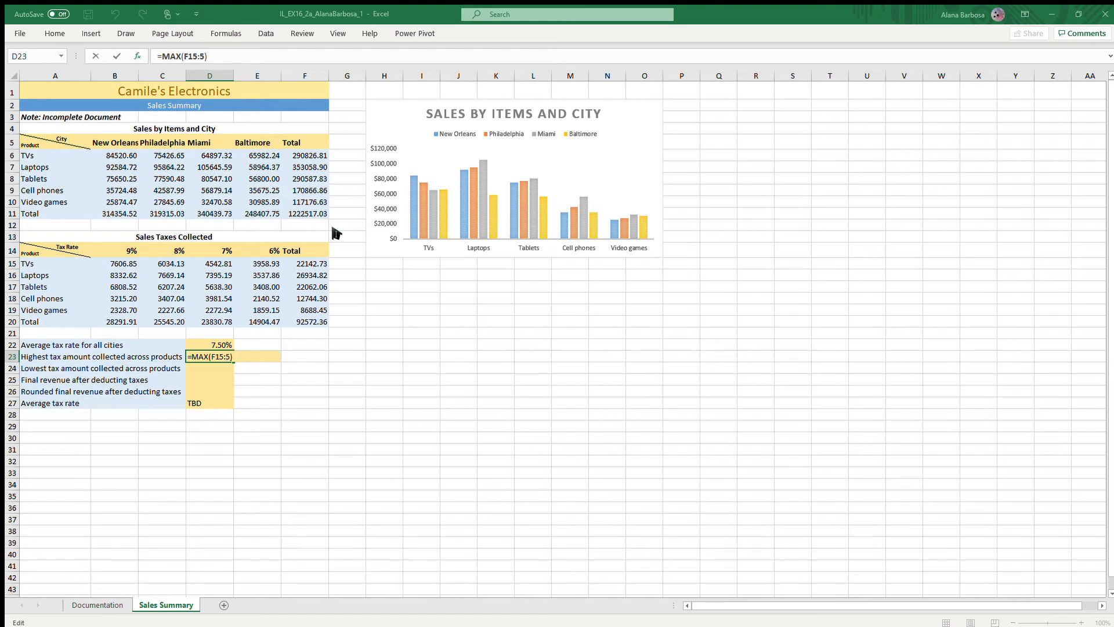
key(BackSpace)
text(F)
text(19)
key(Return)
click(220, 356)
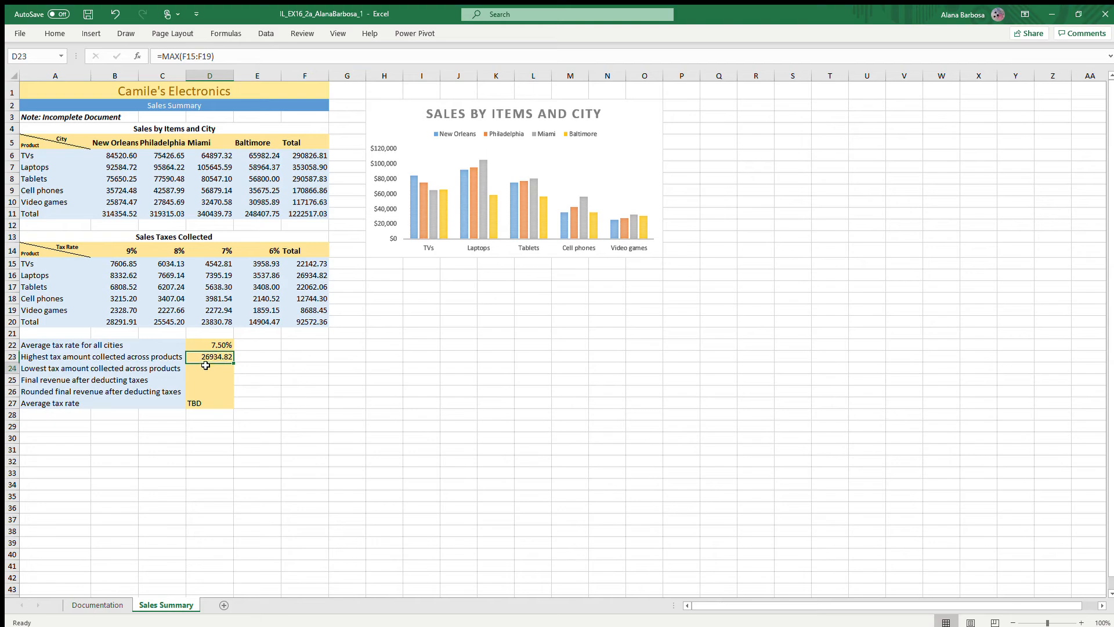
- Calculate the lowest tax amount collected across products in D24 with the formula =MIN(F15:F19)
click(206, 366)
text(=)
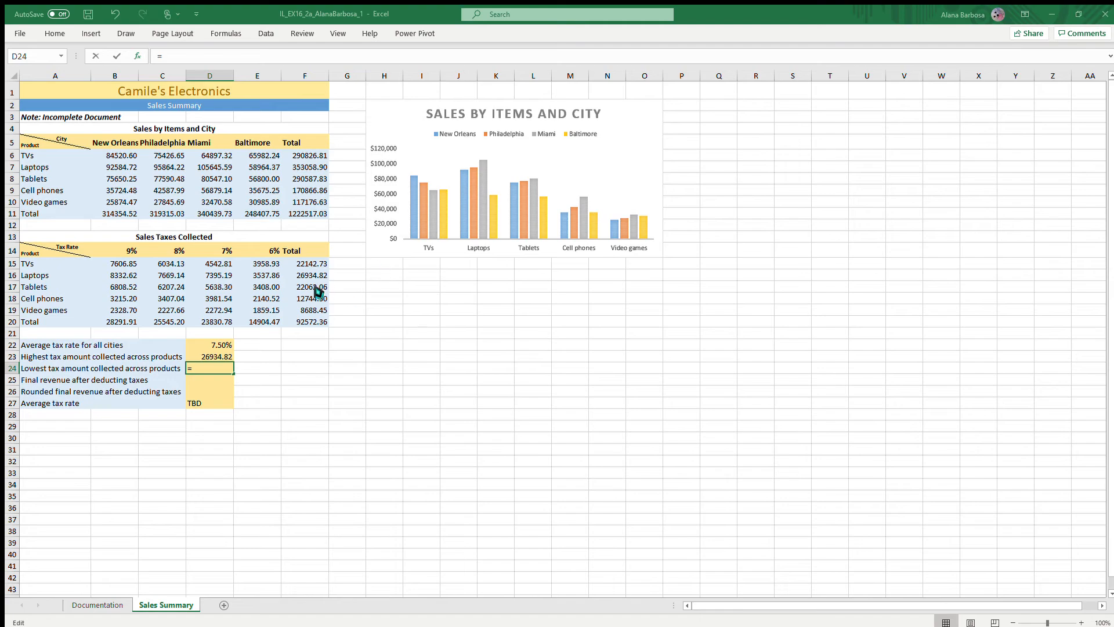
text(MIN(D22:D23))
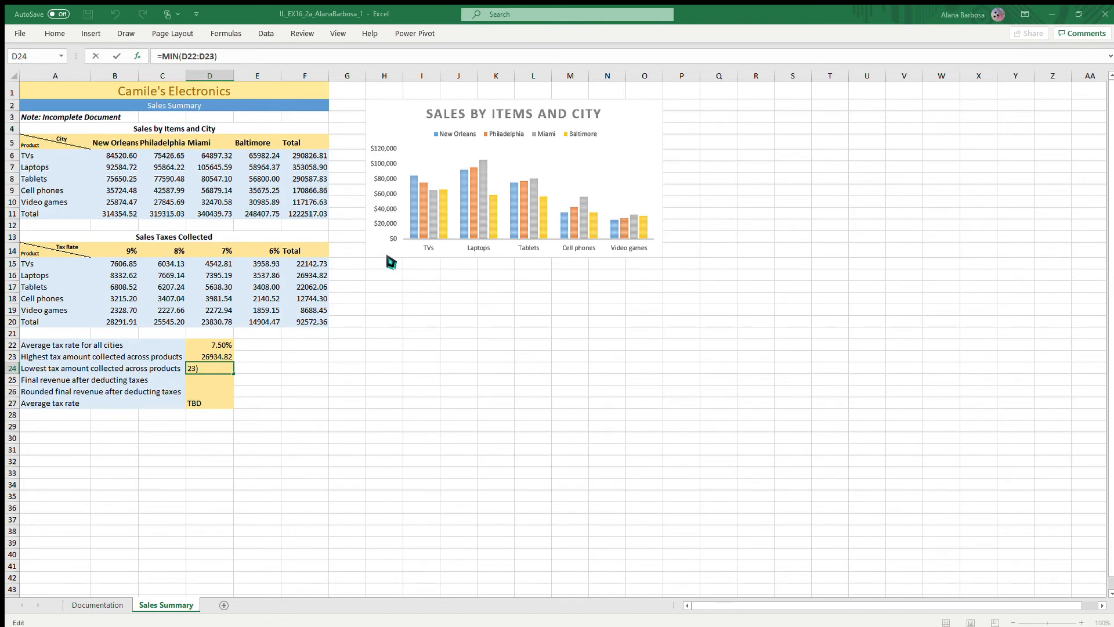
key(Left)
key(BackSpace)
key(BackSpace)
key(BackSpace)
key(BackSpace)
key(BackSpace)
key(BackSpace)
key(BackSpace)
text(F15:F19)
key(Return)
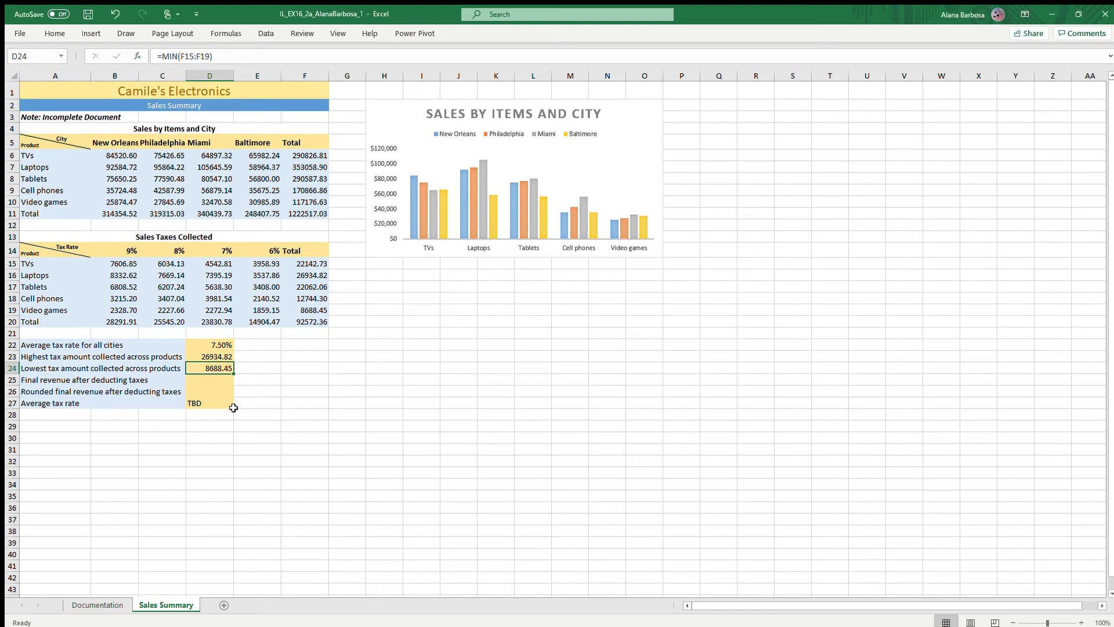
- Calculate the final revenue after deducting taxes in D25 with the formula =F11-F20, and check its cell references
click(210, 380)
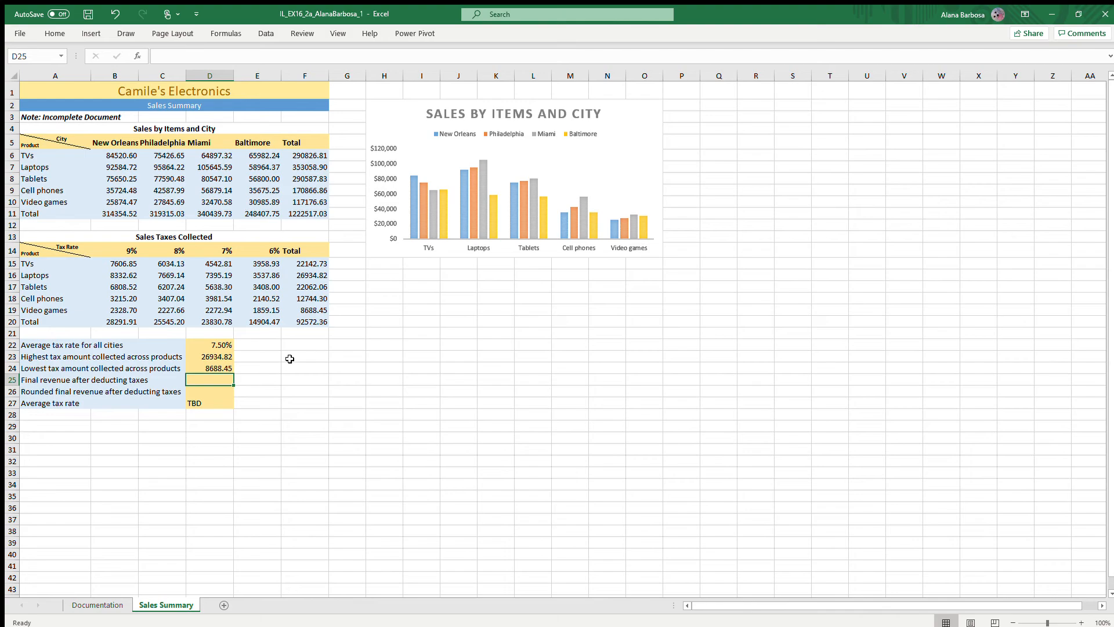
double_click(206, 377)
text(=)
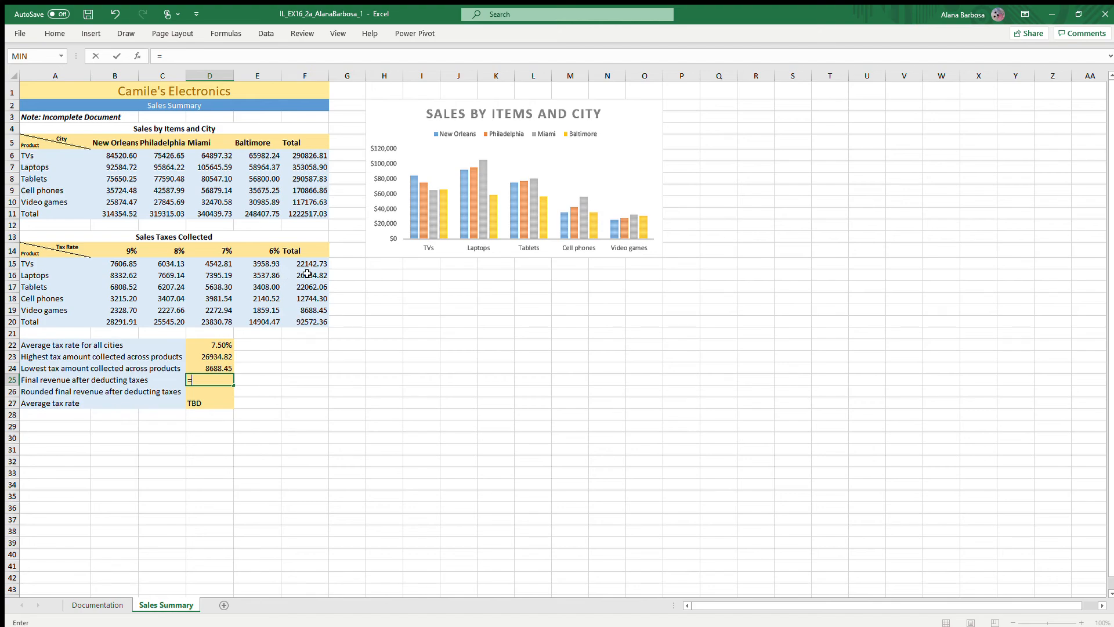
click(299, 215)
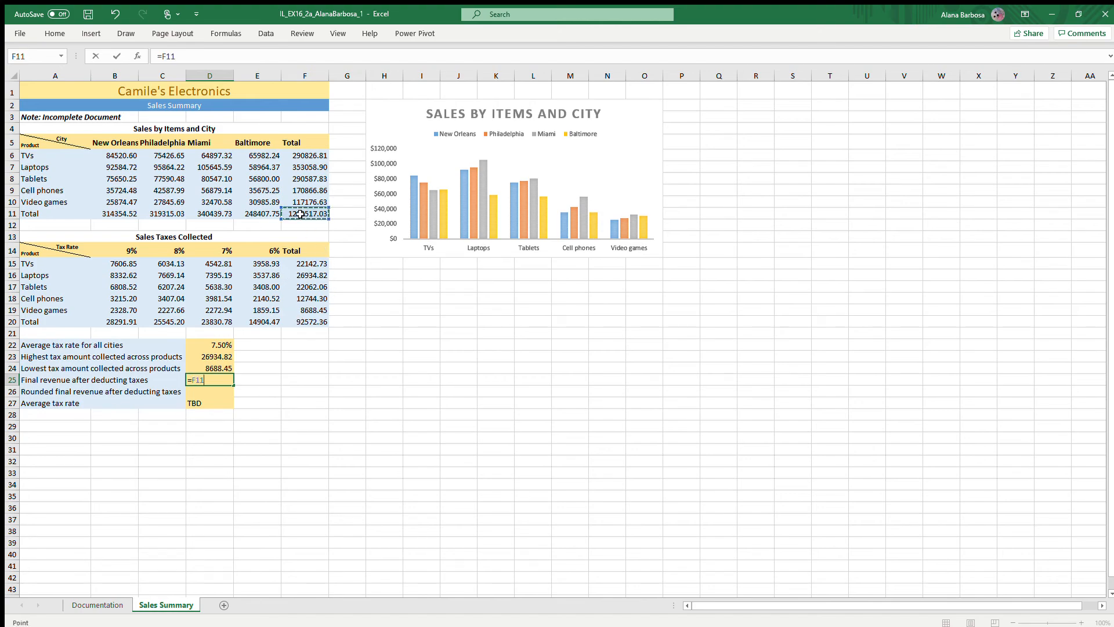
text(-)
click(311, 322)
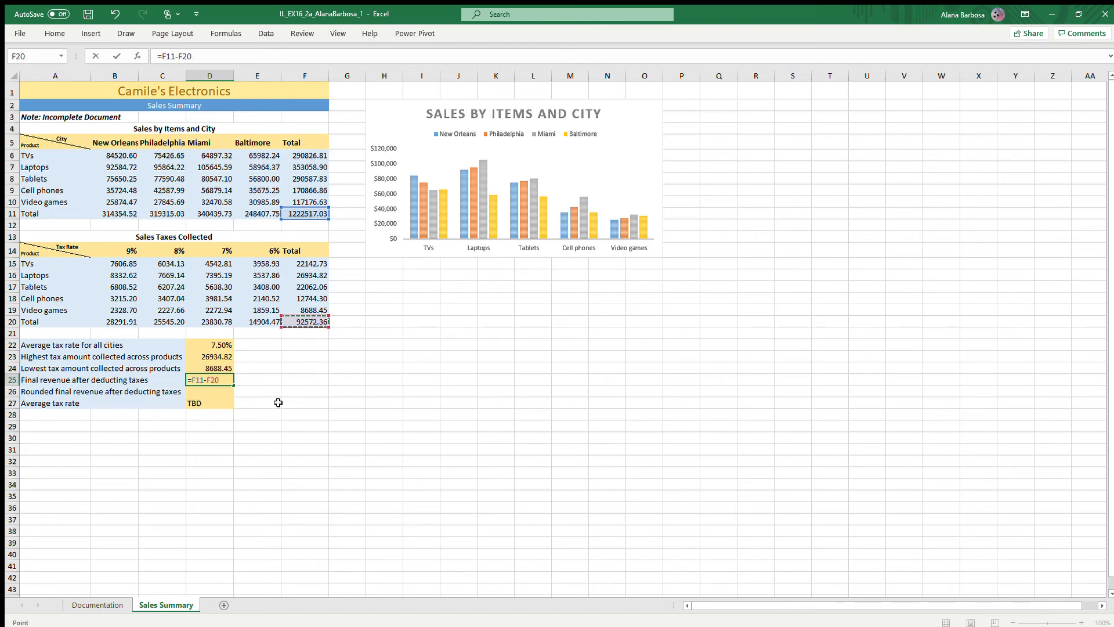
key(Return)
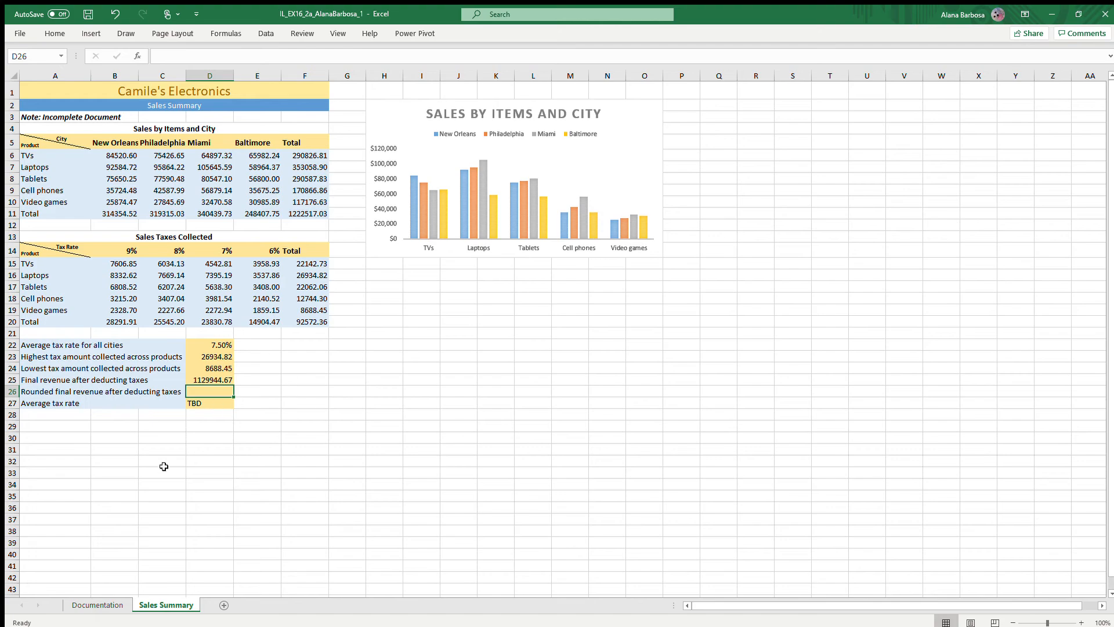
click(213, 382)
double_click(213, 381)
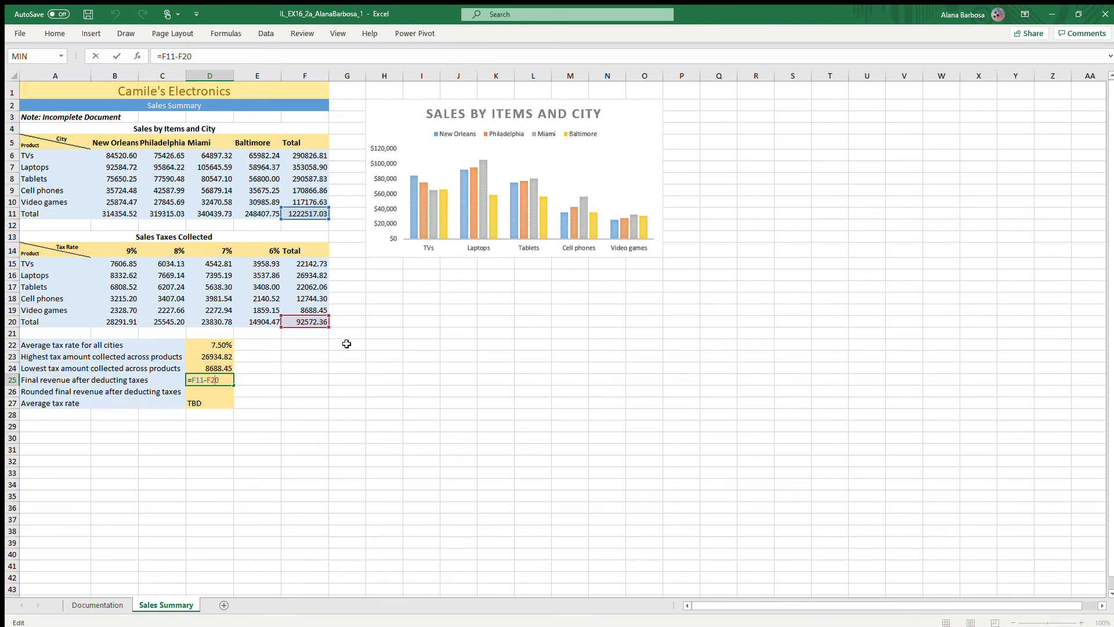
key(Return)
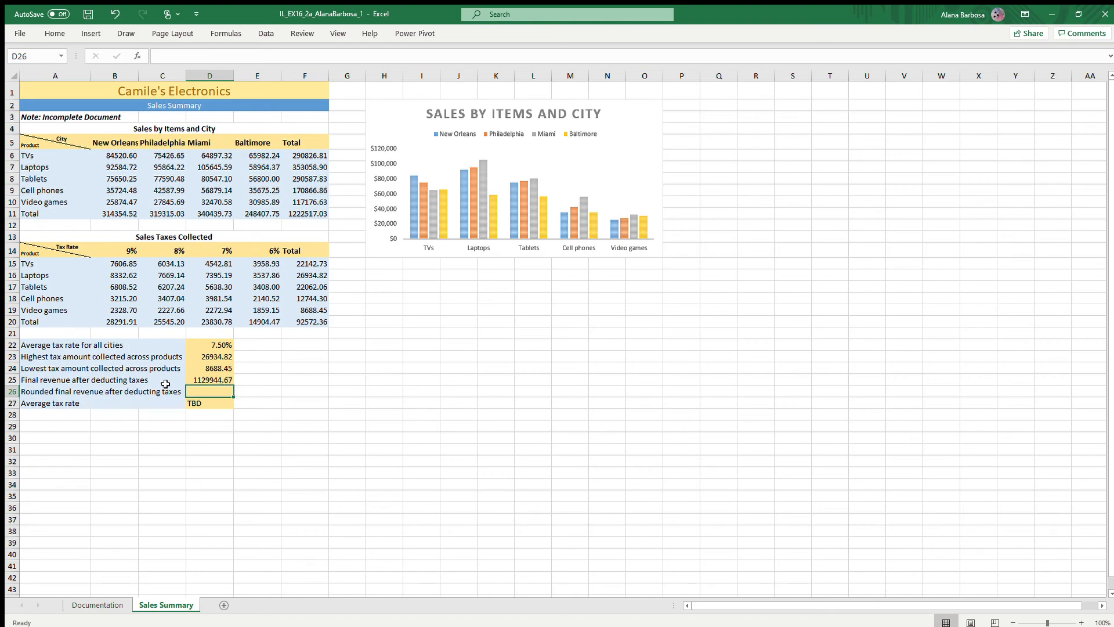
- Round the final revenue after deducting taxes to zero decimals in D26 with the formula =ROUND(D25,0)
text(=)
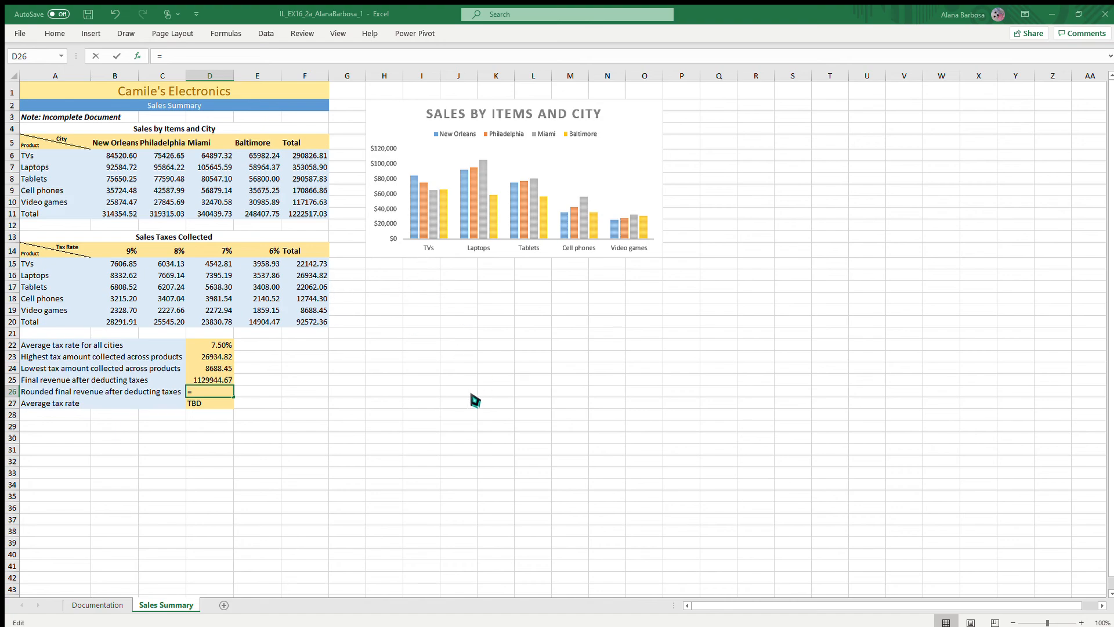
text(ROUND())
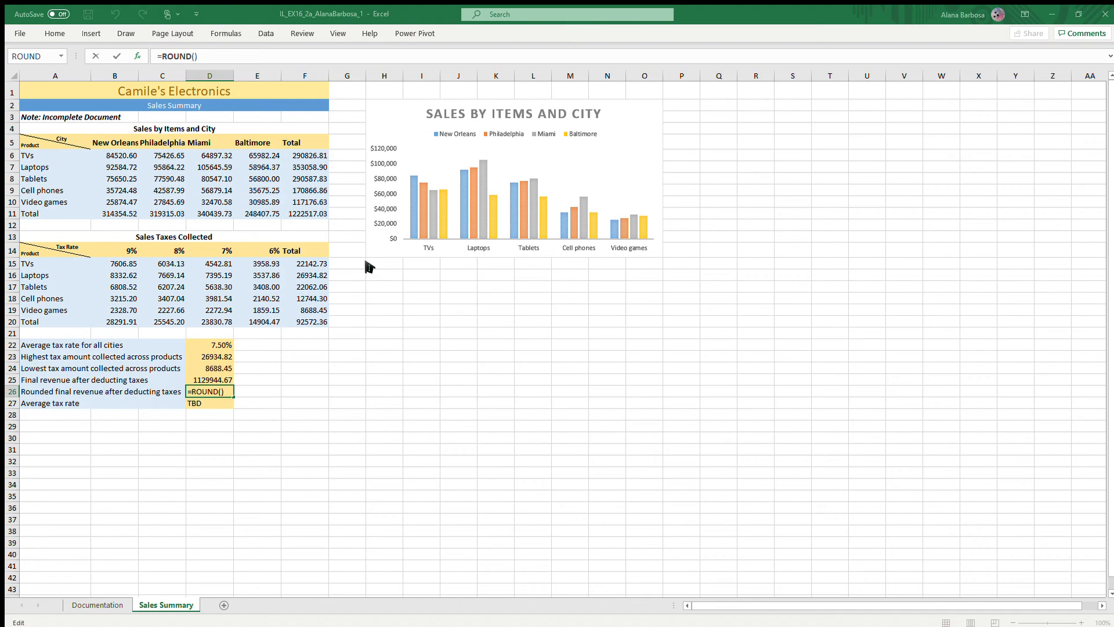
text(D25)
text(,0)
key(ctrl+Return)
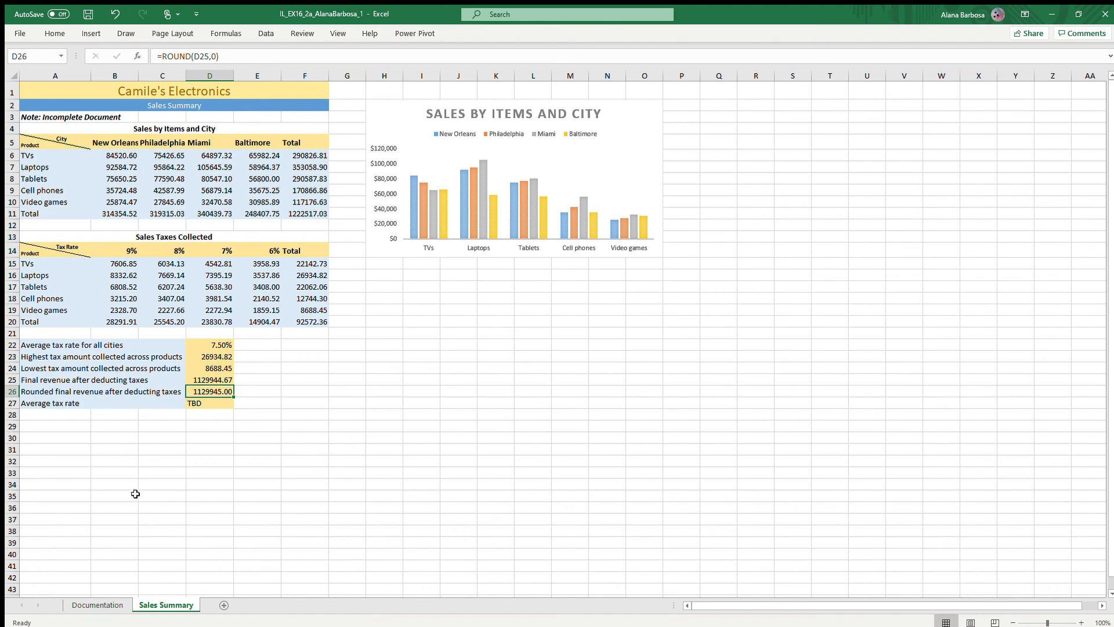
- Remove the Average tax rate row in A27:D27, clearing both its contents and its cell fill
click(28, 408)
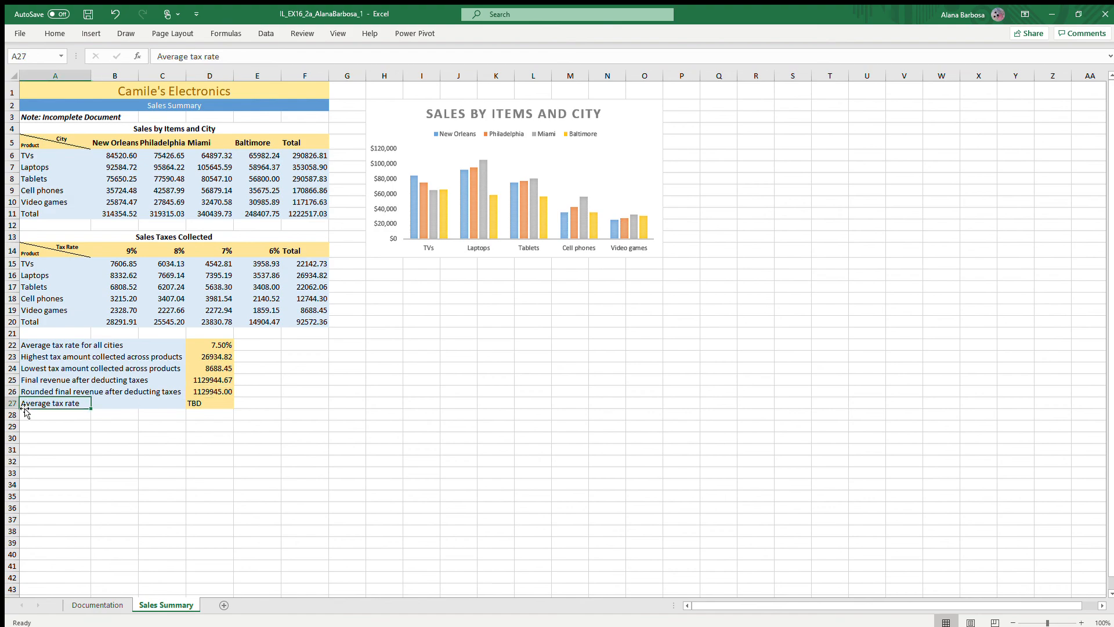
click(32, 427)
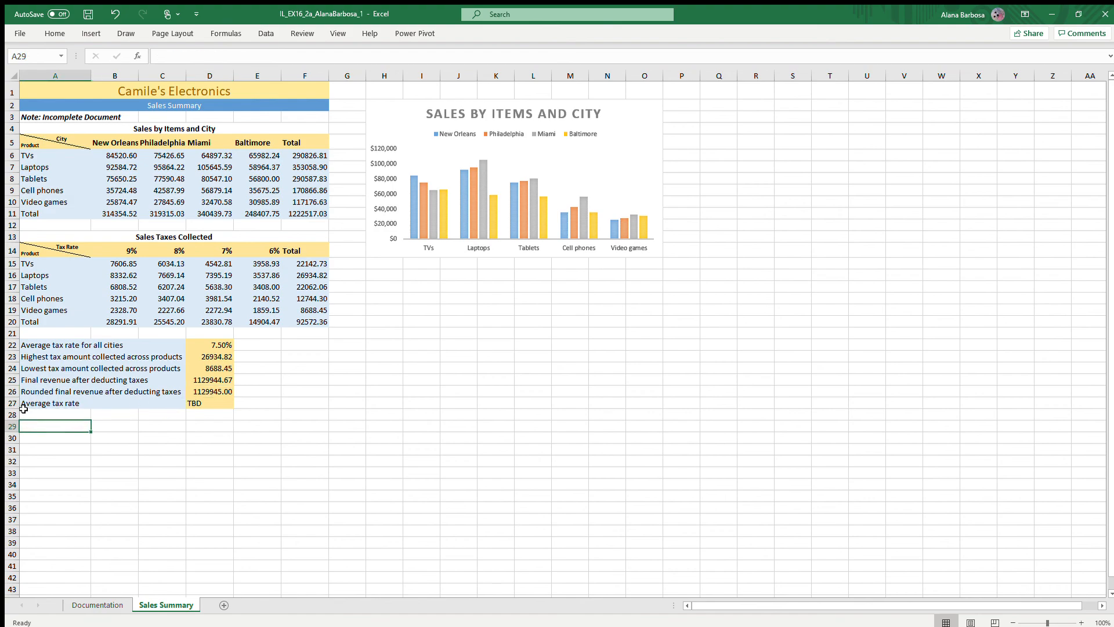
click(25, 411)
click(63, 399)
drag(91, 408, 232, 406)
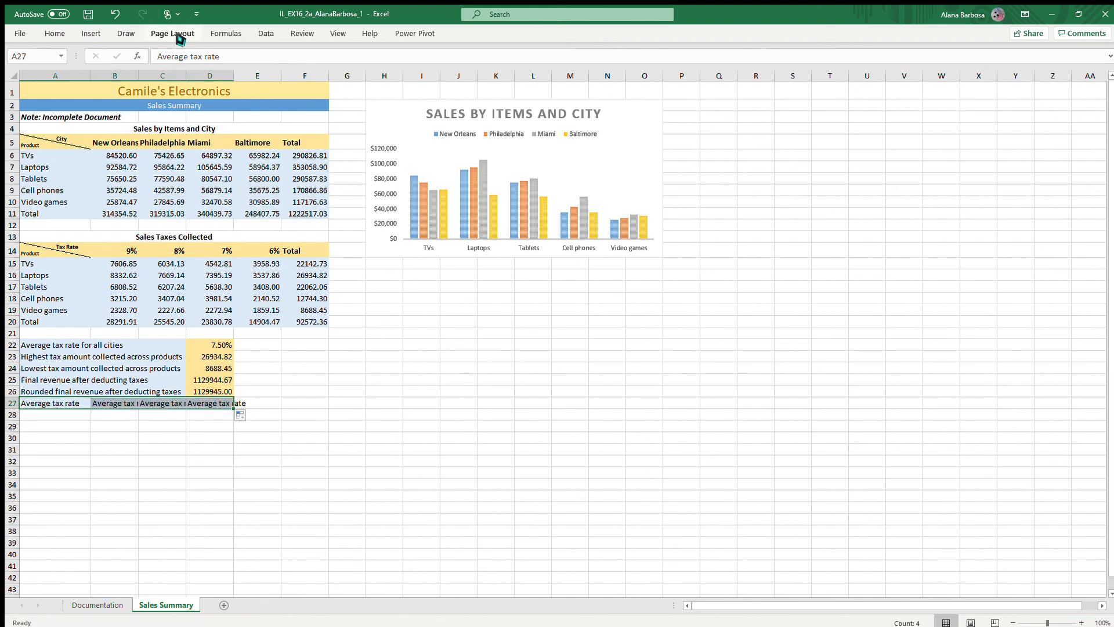
click(69, 34)
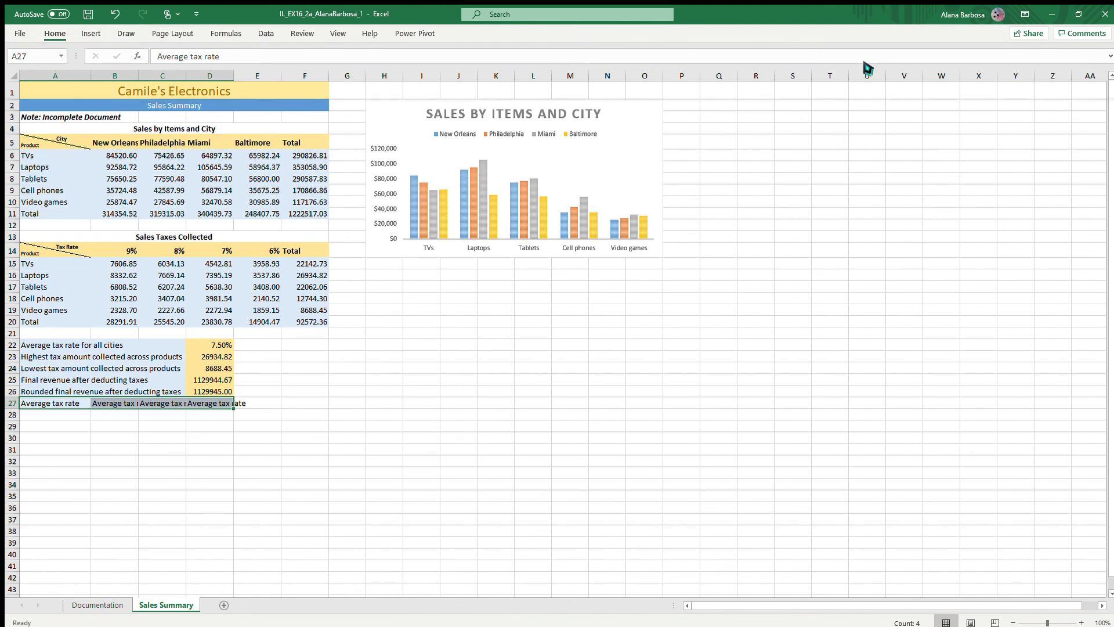
key(Delete)
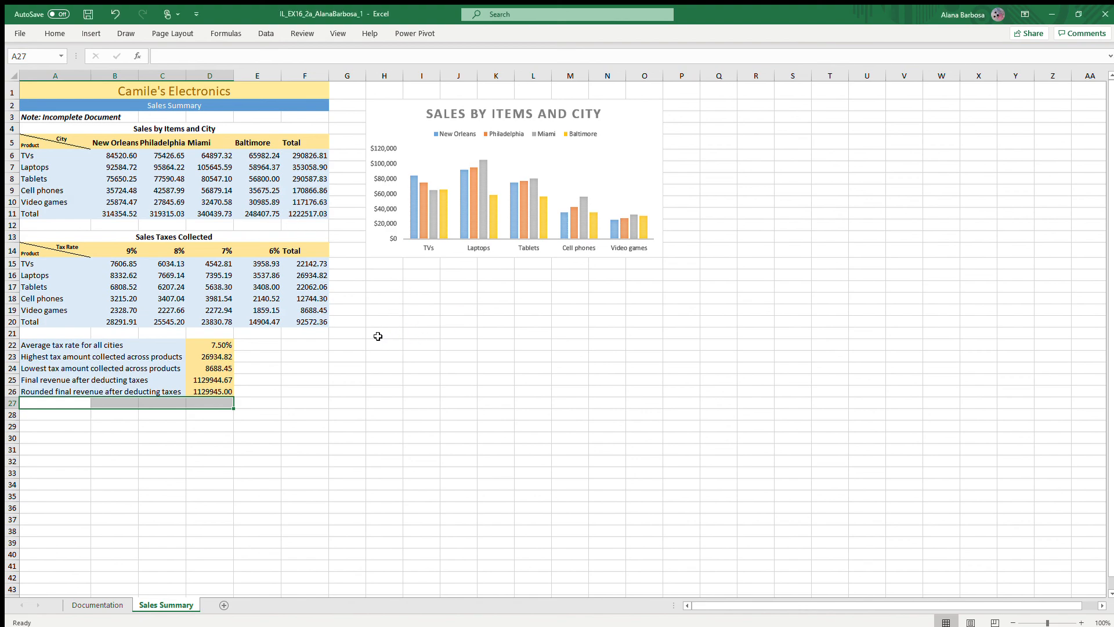
drag(347, 497, 525, 463)
click(130, 452)
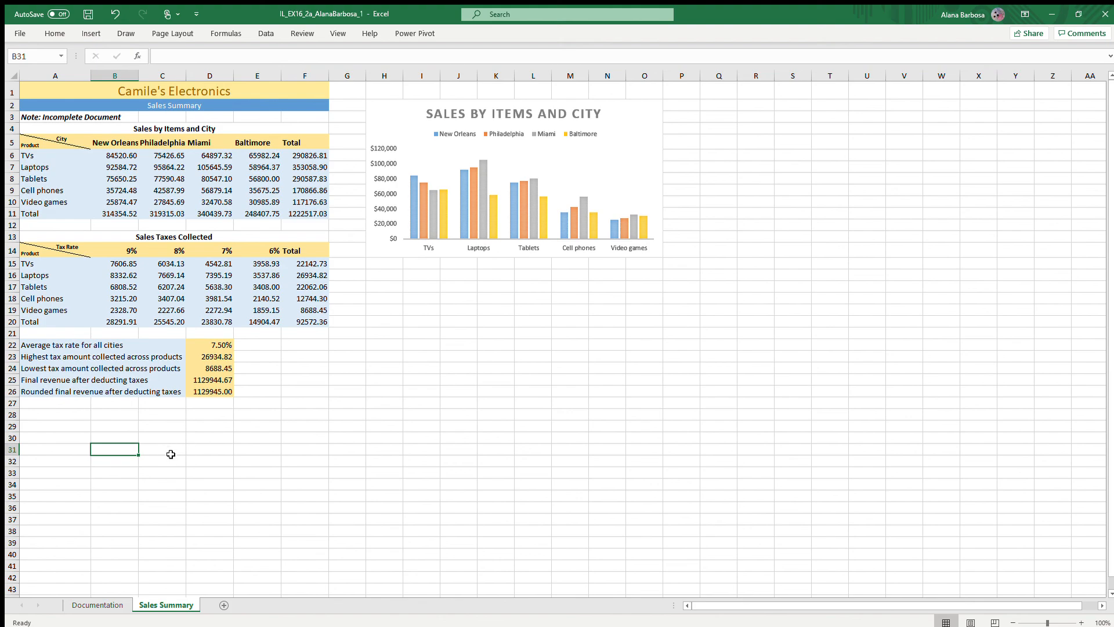
- Delete the "Note: Incomplete Document" text from A3 and save the workbook
triple_click(75, 119)
key(BackSpace)
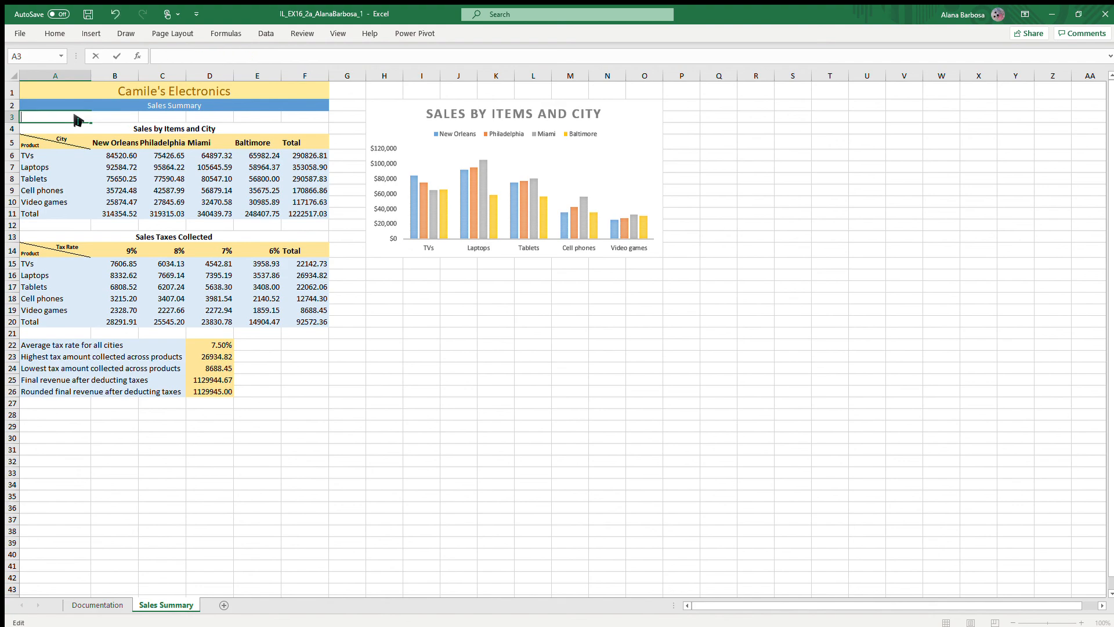
key(Return)
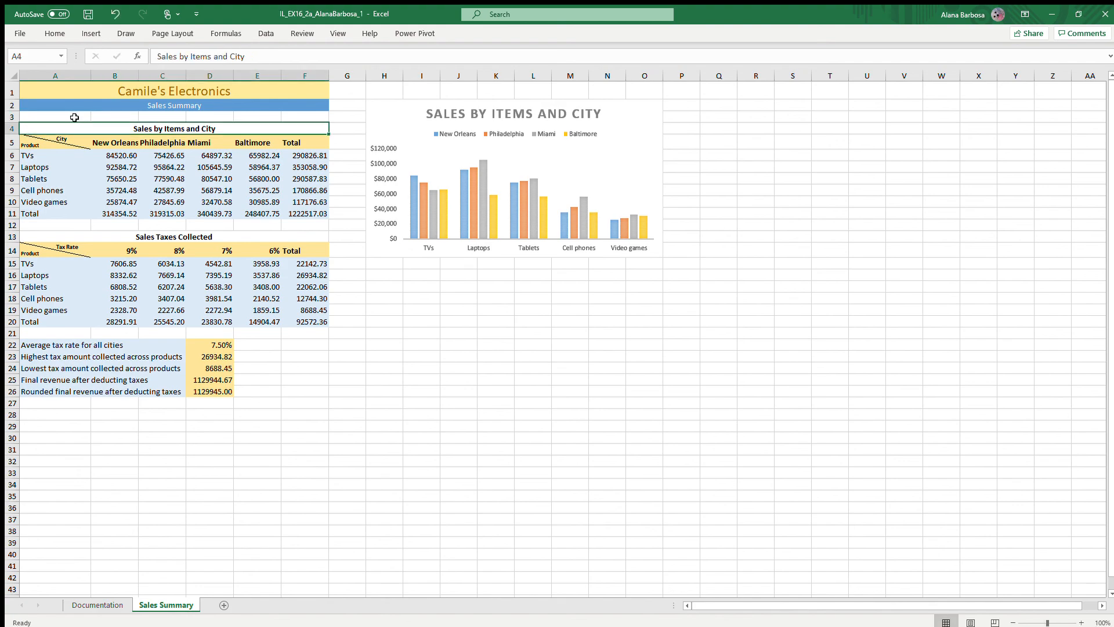
click(385, 390)
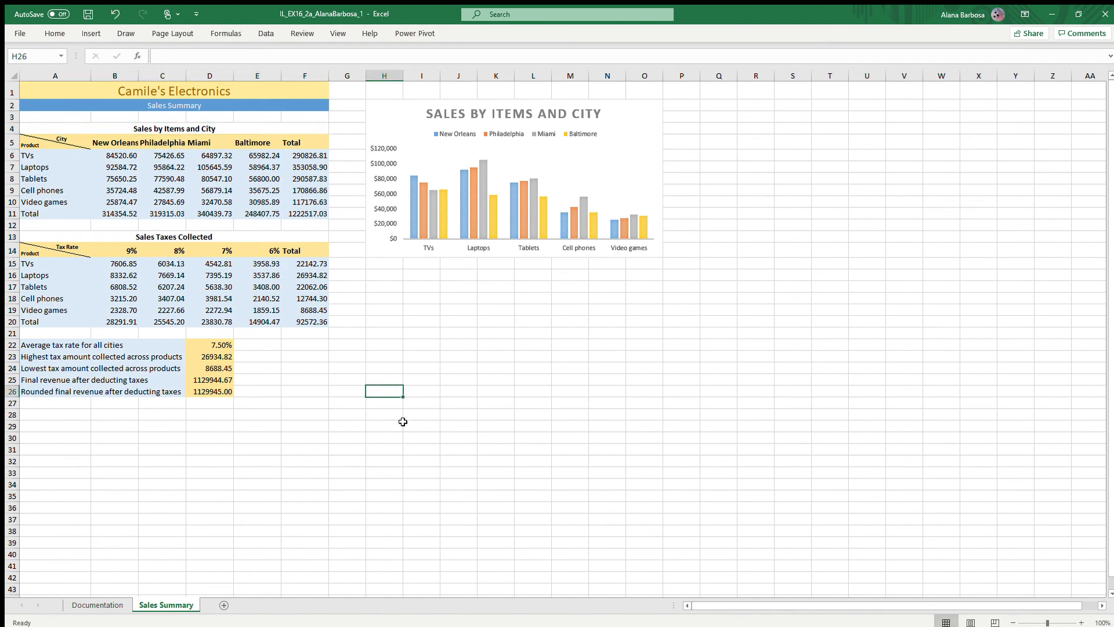
click(87, 21)
click(28, 33)
click(41, 189)
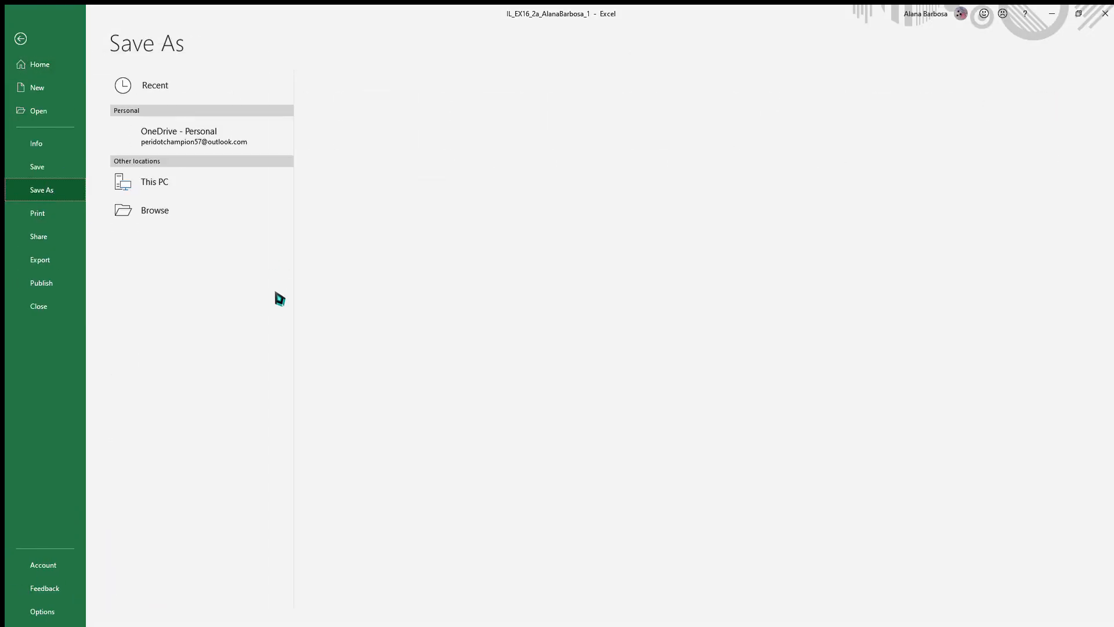
click(438, 95)
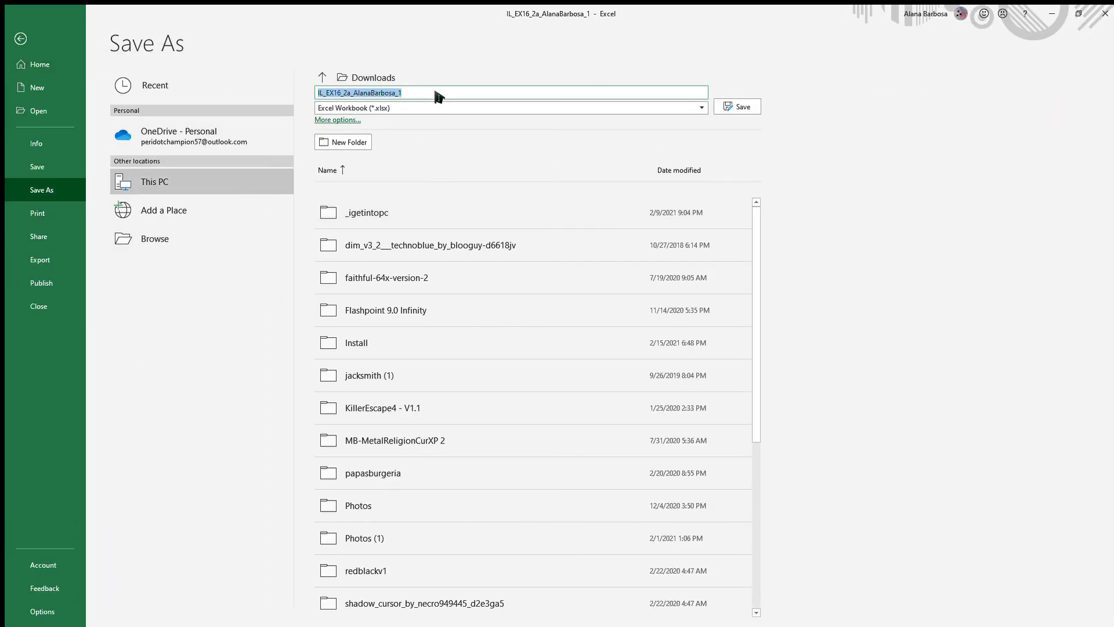
click(424, 95)
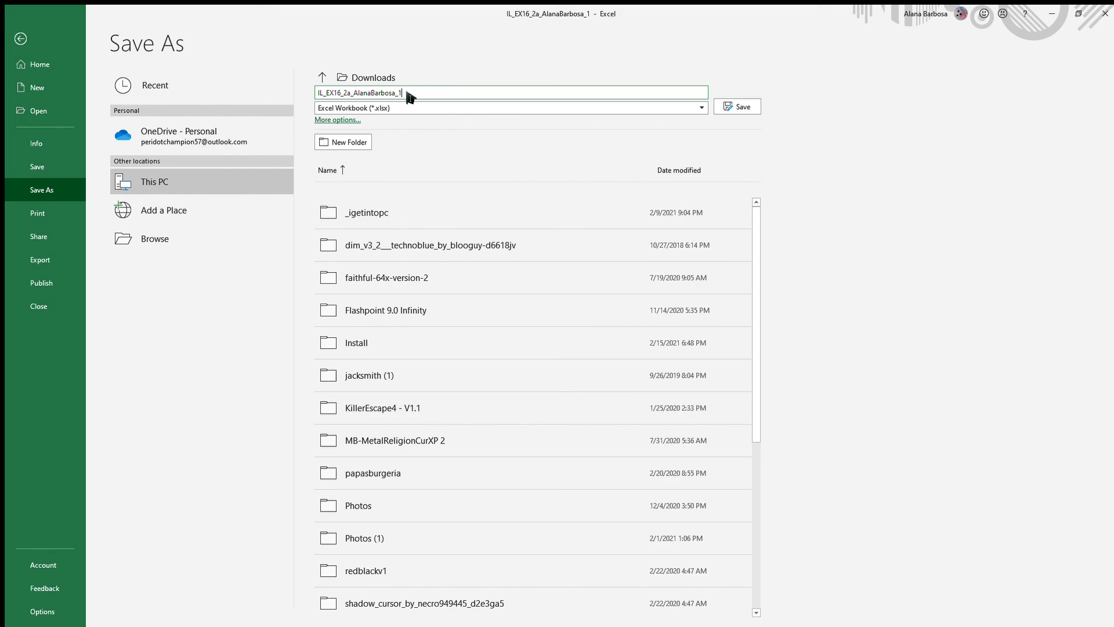
click(21, 39)
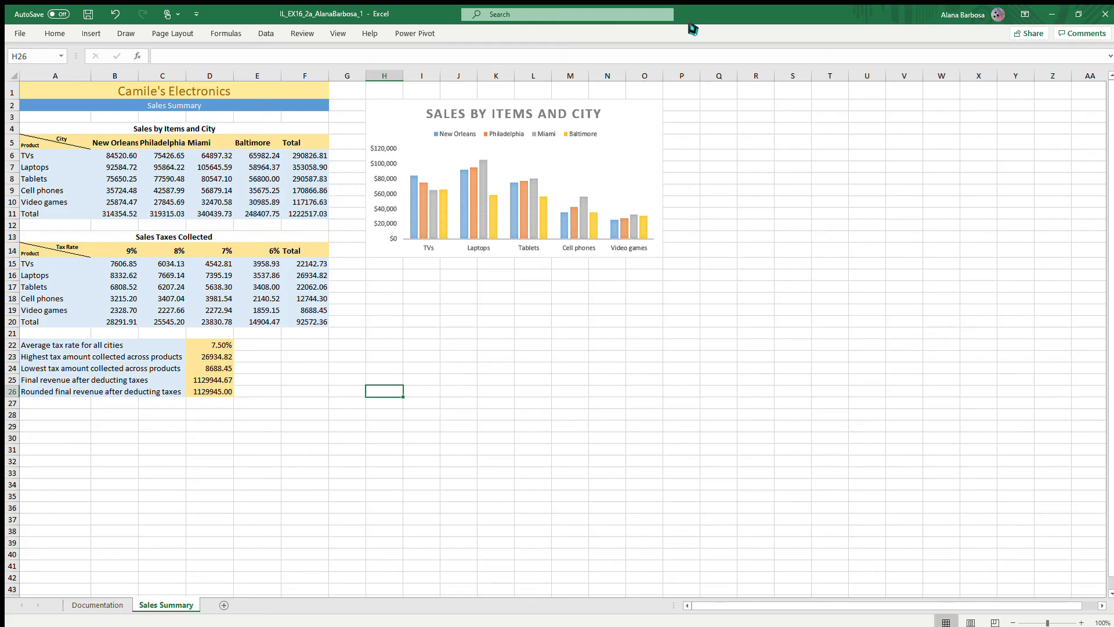